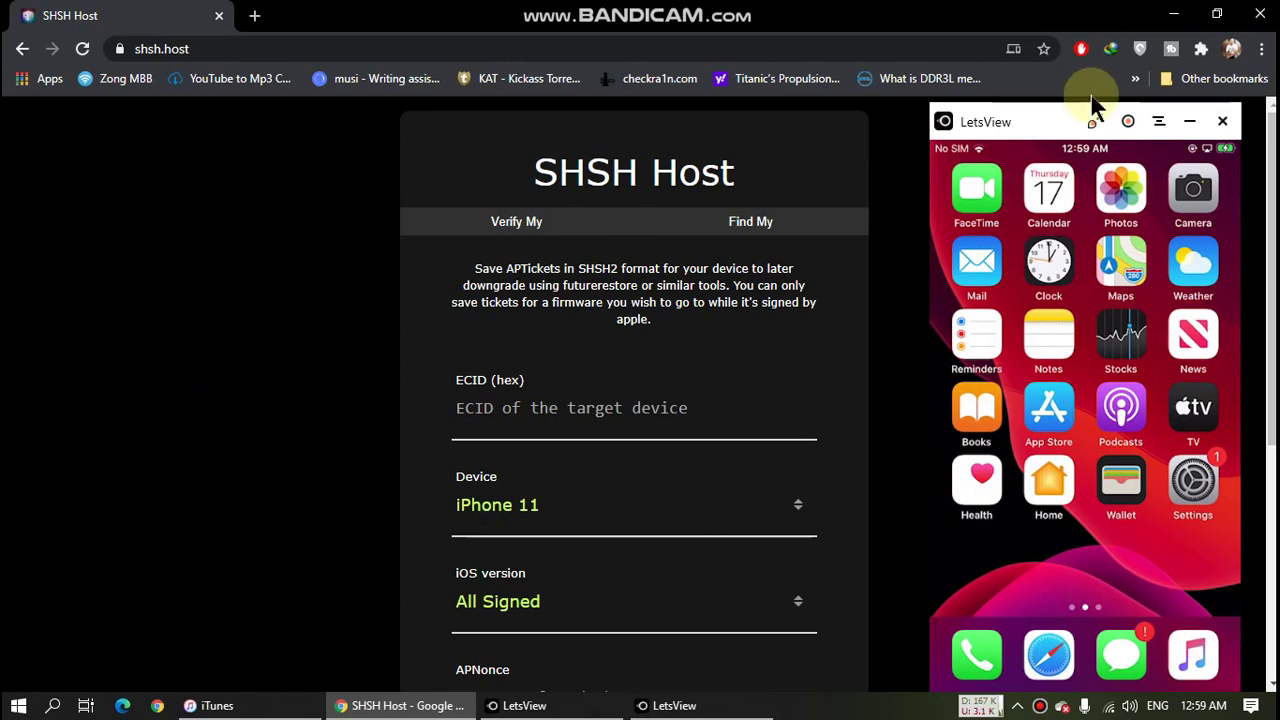
Minimize the LetsView phone-mirroring window to reveal the SHSH Host form
{"action": "left_click", "coordinate": [1194, 117]}
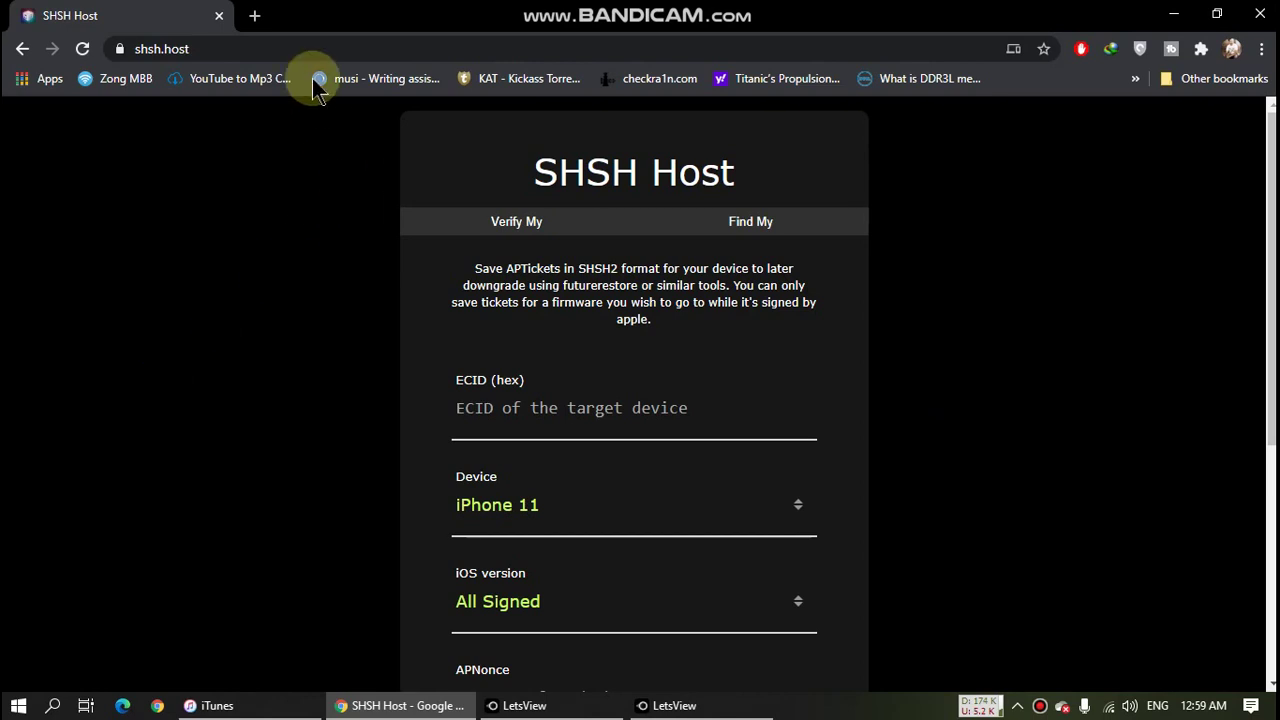
Select the Chrome address bar, then bring iTunes forward with the iPhone 7 summary
{"action": "left_click", "coordinate": [300, 48]}
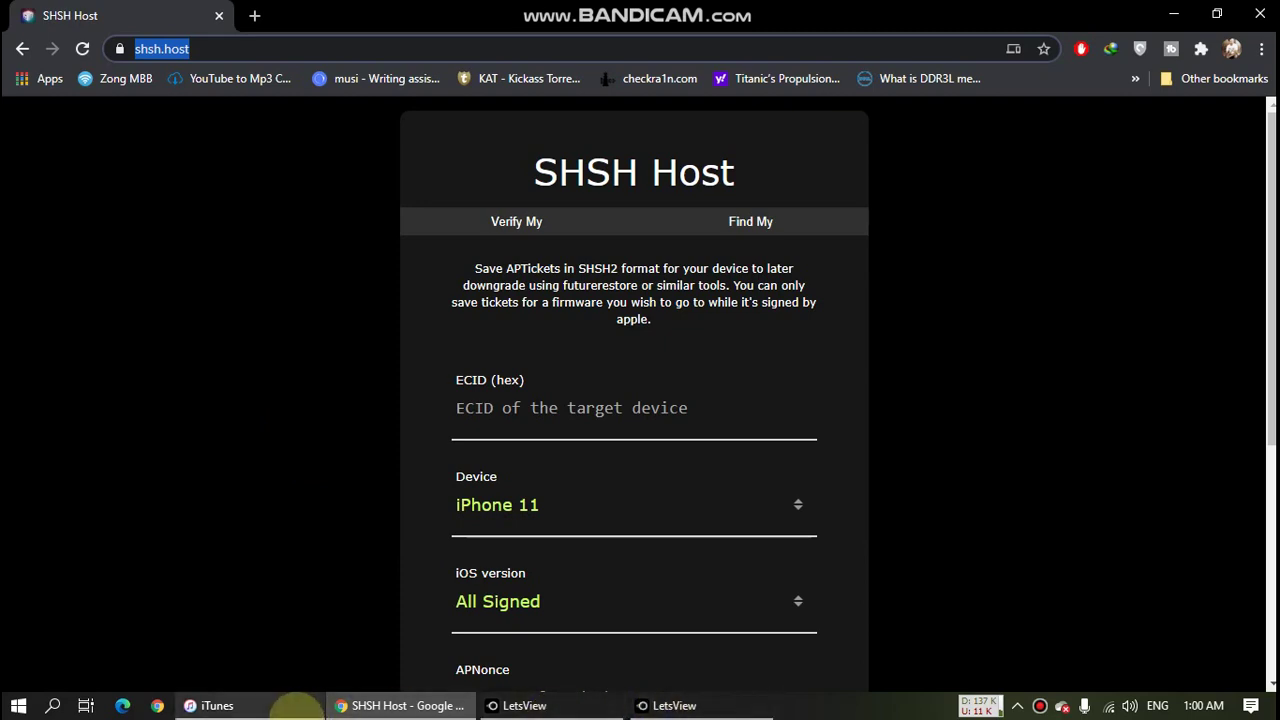
{"action": "left_click", "coordinate": [210, 705]}
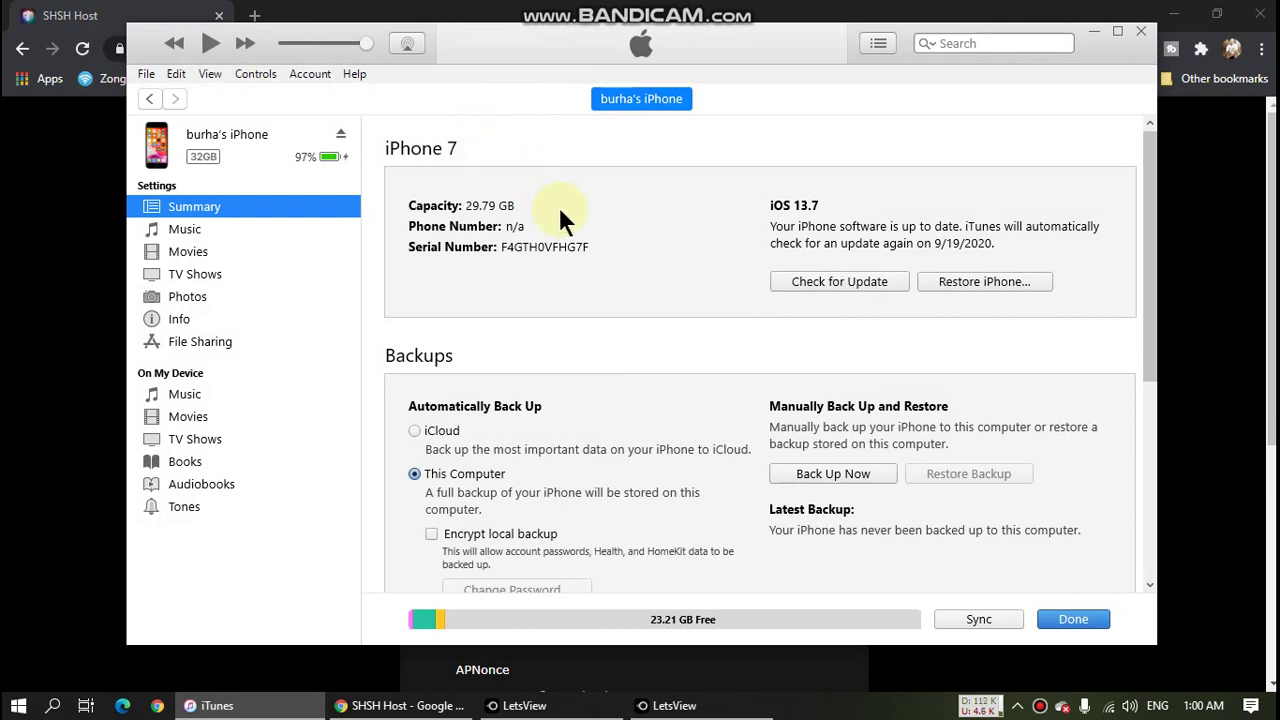
Cycle the Serial Number line through UDID to ECID and copy the ECID
{"action": "left_click", "coordinate": [463, 250]}
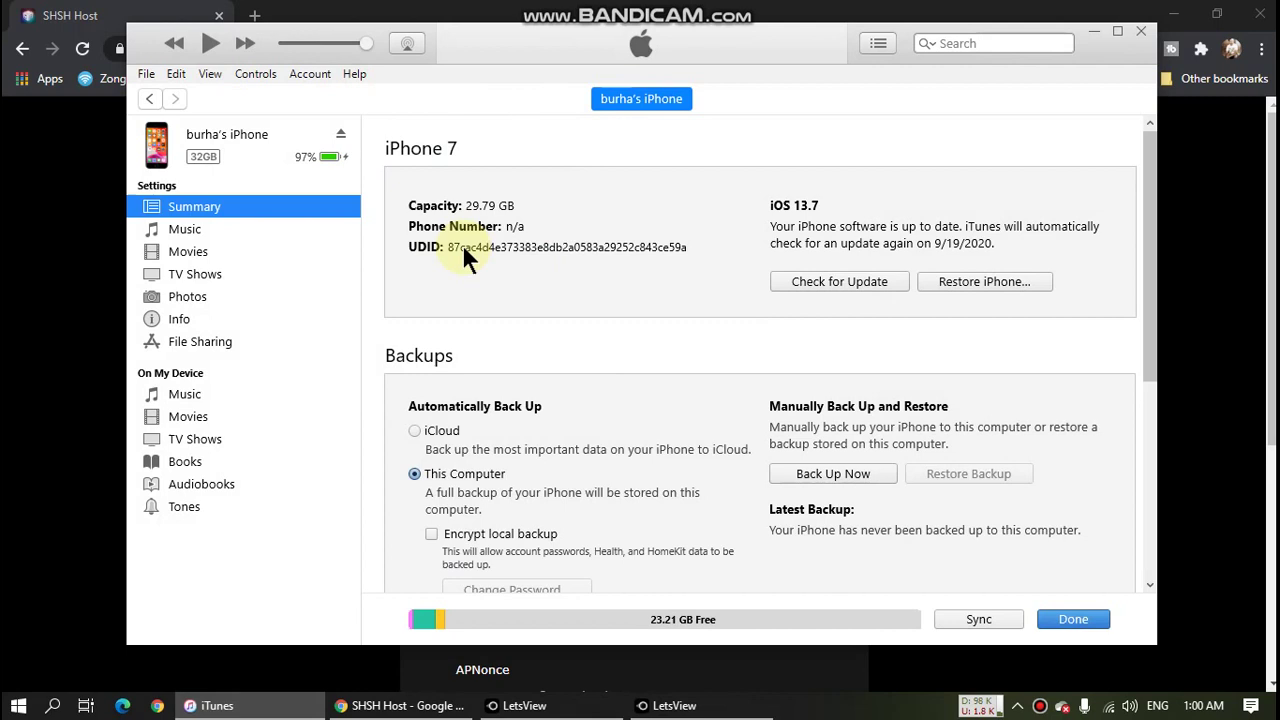
{"action": "left_click", "coordinate": [463, 250]}
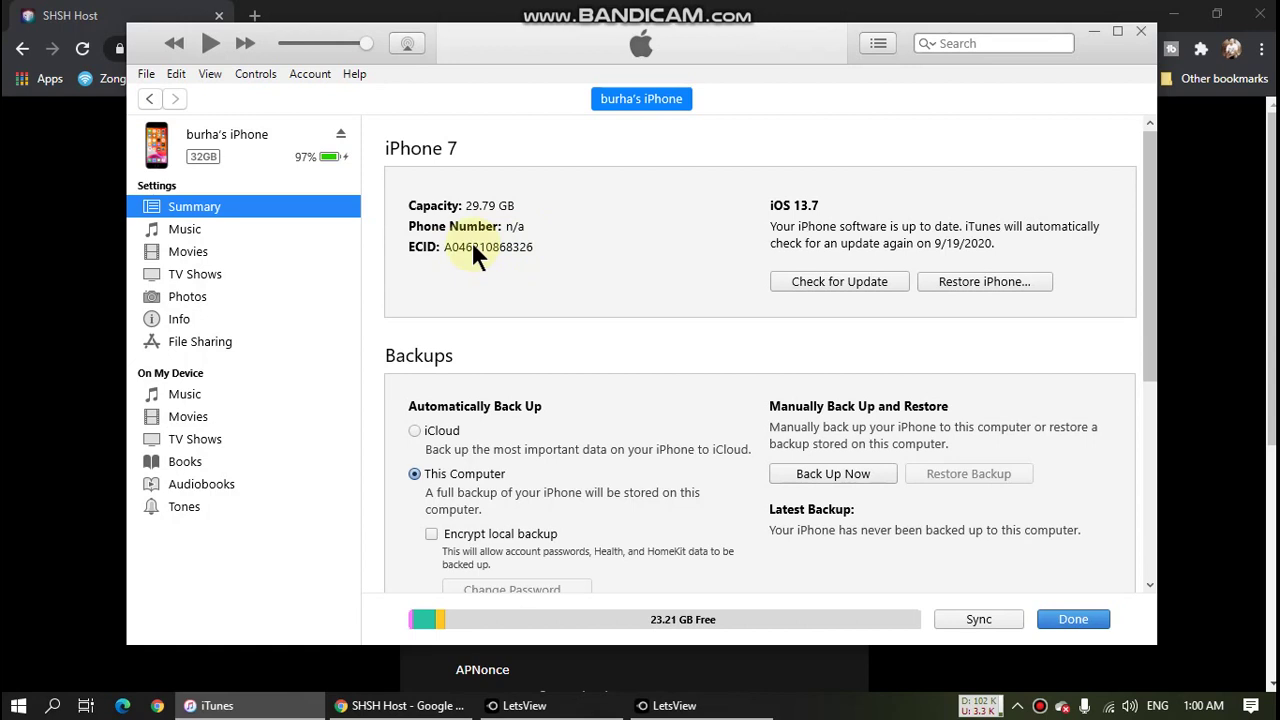
{"action": "right_click", "coordinate": [474, 247]}
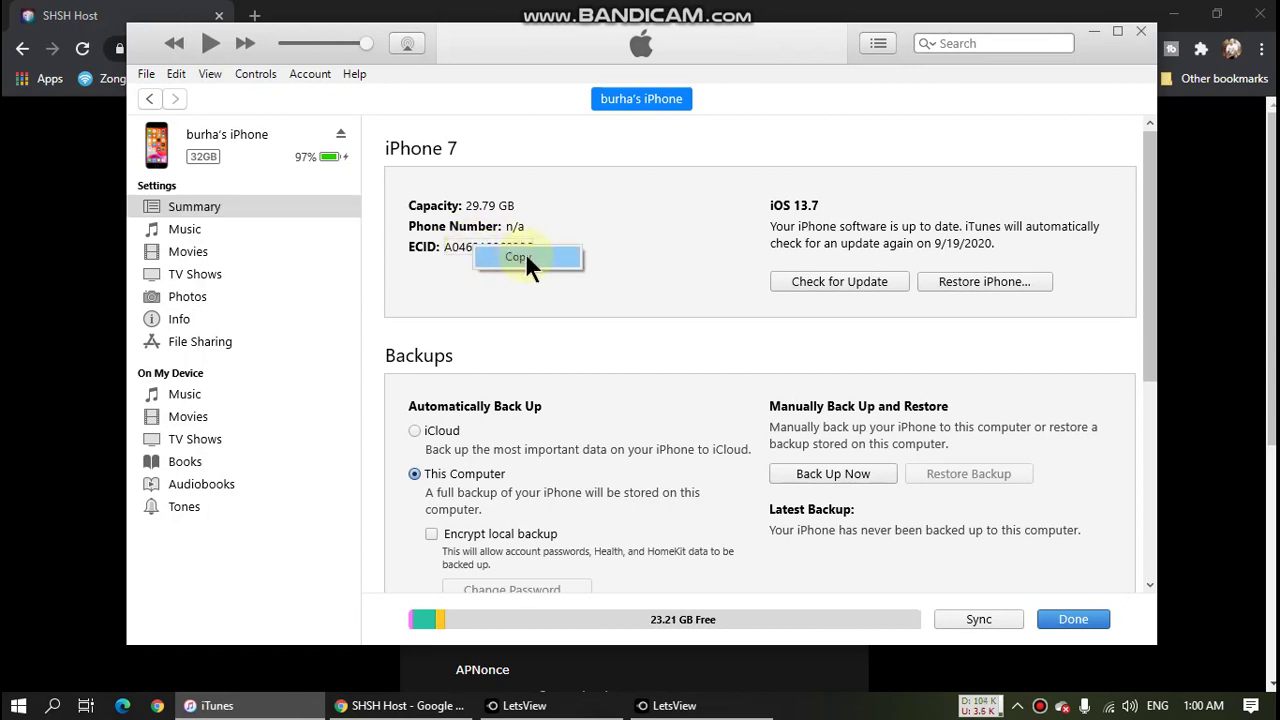
{"action": "left_click", "coordinate": [525, 255]}
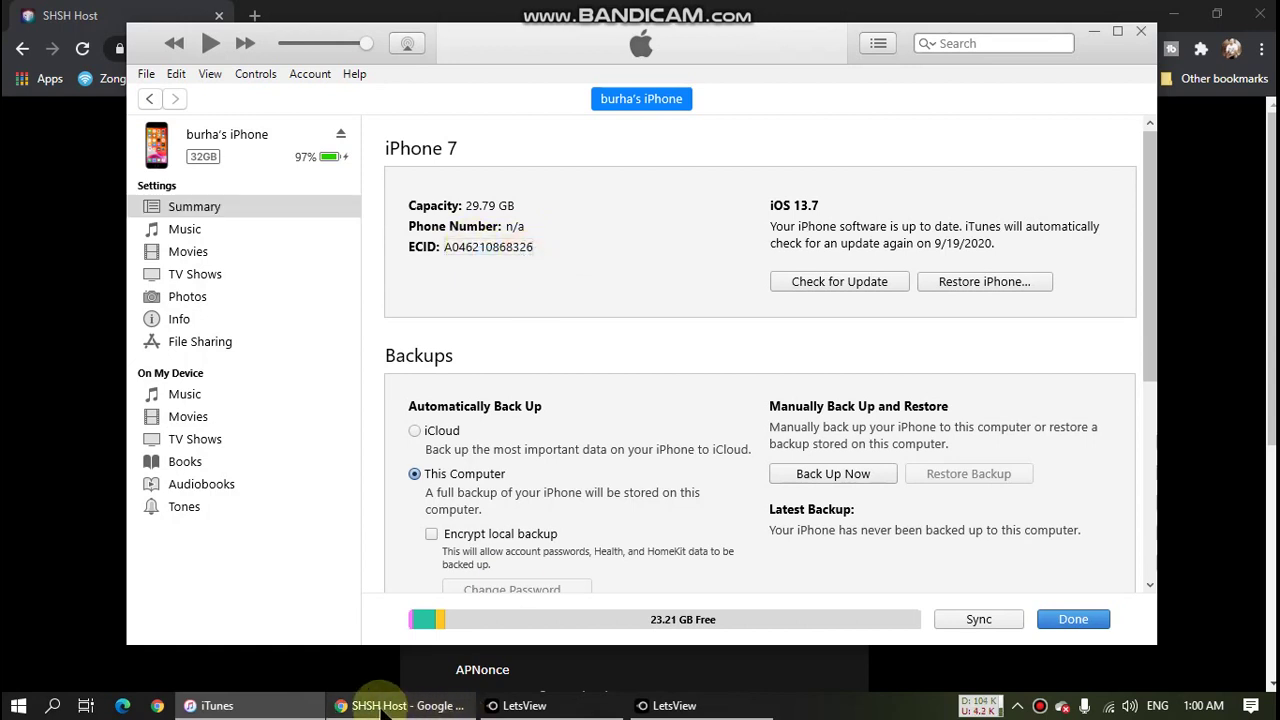
Fill the SHSH Host ECID field with the suggested ECID value
{"action": "left_click", "coordinate": [384, 710]}
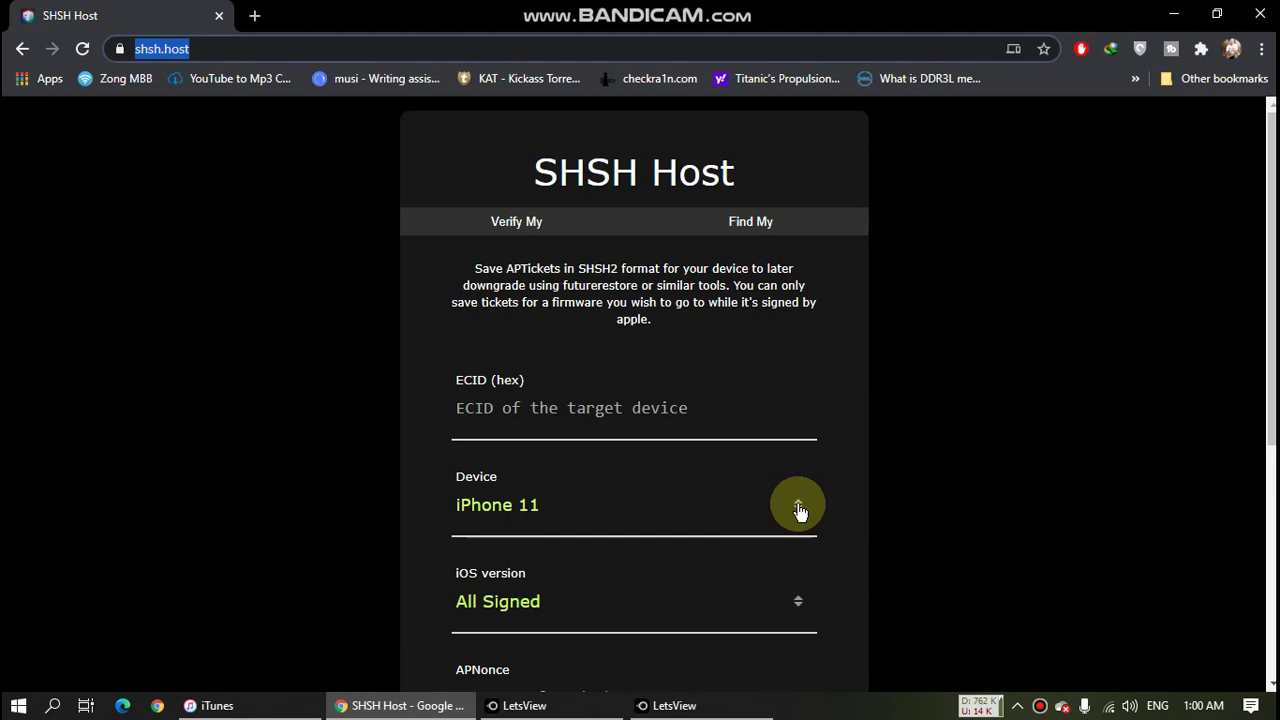
{"action": "scroll", "coordinate": [907, 476], "scroll_direction": "down", "scroll_amount": 2}
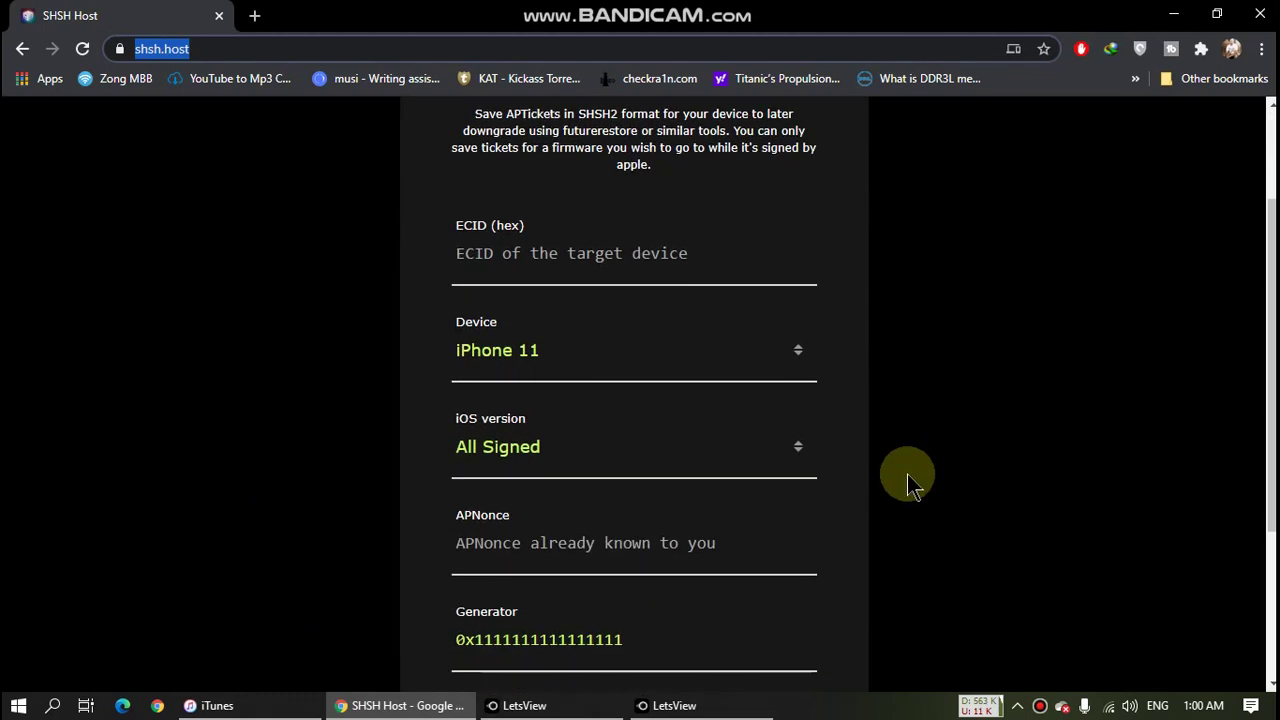
{"action": "scroll", "coordinate": [907, 476], "scroll_direction": "up", "scroll_amount": 2}
{"action": "left_click", "coordinate": [601, 383]}
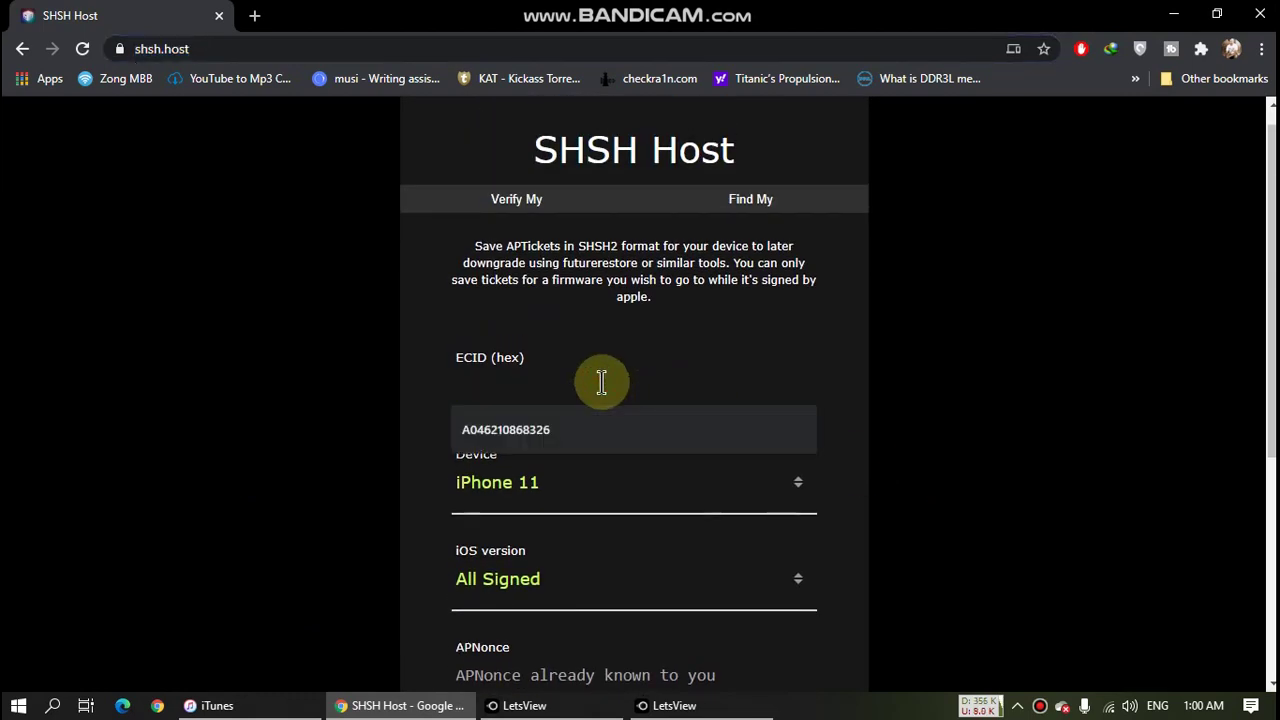
{"action": "key", "text": "Down"}
{"action": "key", "text": "Return"}
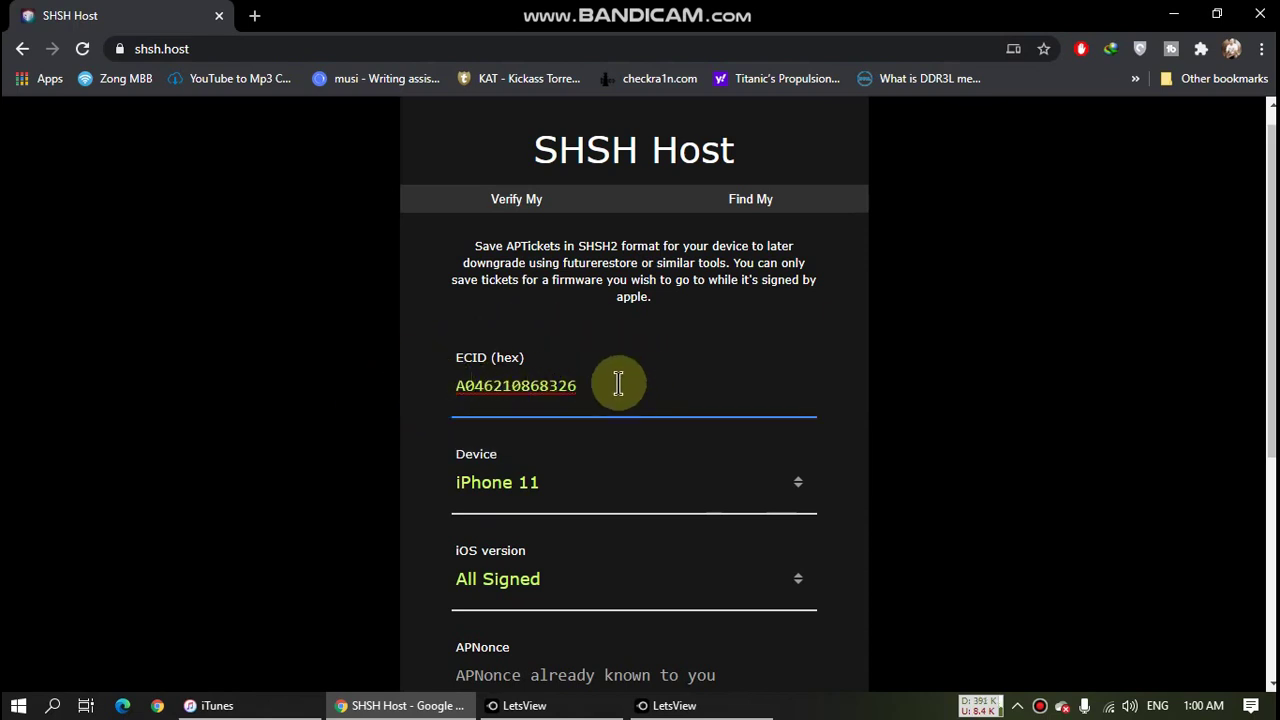
Choose iPhone 7 (GSM) from the Device dropdown
{"action": "left_click", "coordinate": [801, 487]}
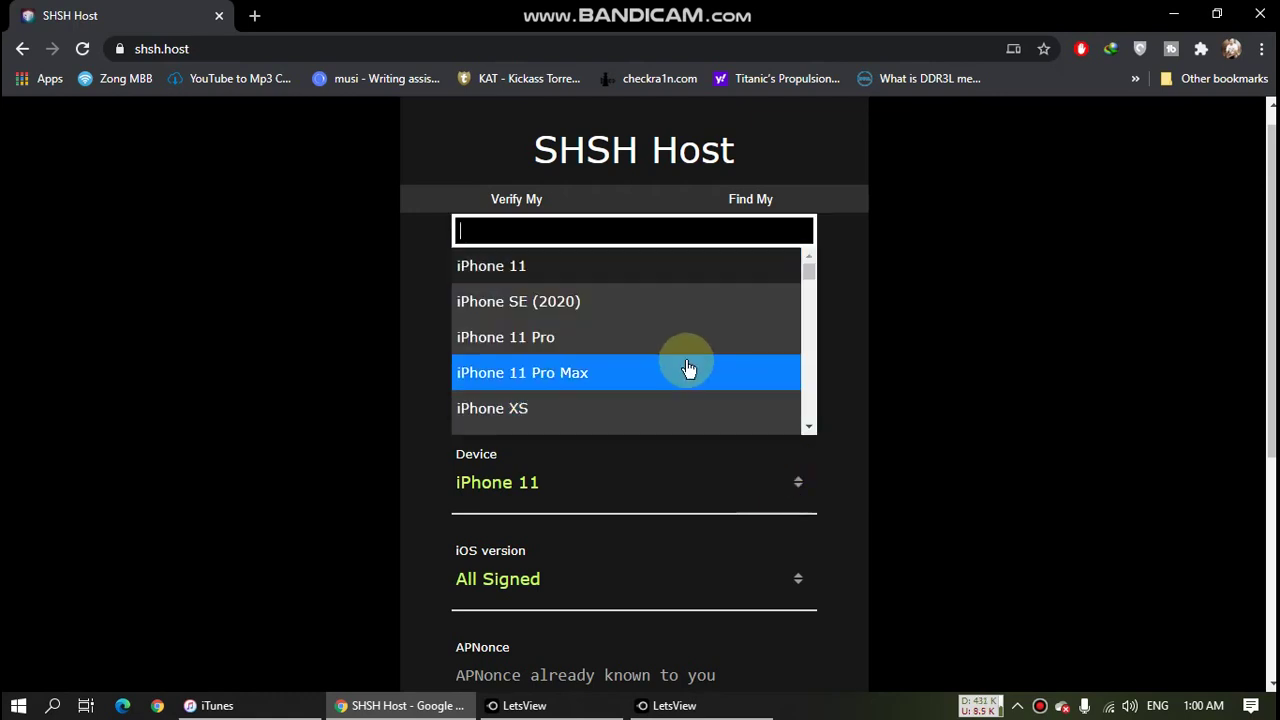
{"action": "scroll", "coordinate": [686, 366], "scroll_direction": "down", "scroll_amount": 1}
{"action": "scroll", "coordinate": [688, 368], "scroll_direction": "down", "scroll_amount": 1}
{"action": "scroll", "coordinate": [688, 368], "scroll_direction": "down", "scroll_amount": 2}
{"action": "scroll", "coordinate": [688, 368], "scroll_direction": "down", "scroll_amount": 1}
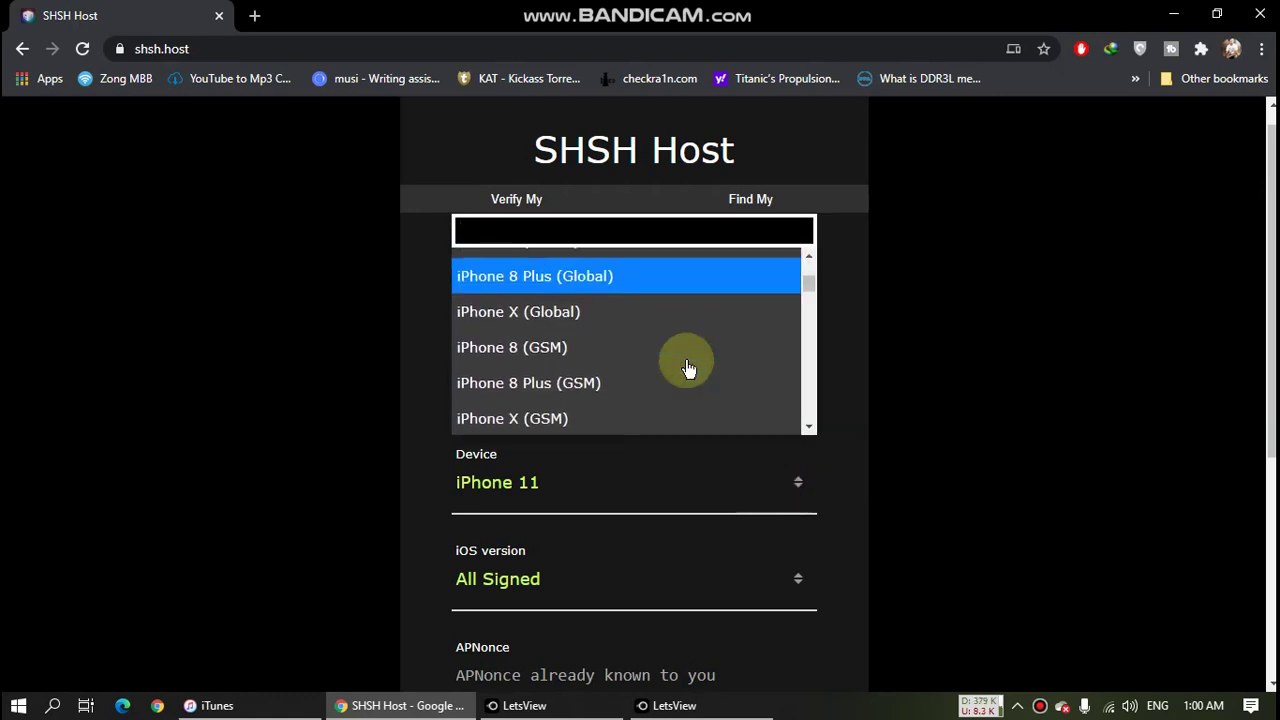
{"action": "scroll", "coordinate": [688, 368], "scroll_direction": "down", "scroll_amount": 1}
{"action": "scroll", "coordinate": [686, 366], "scroll_direction": "down", "scroll_amount": 2}
{"action": "scroll", "coordinate": [686, 366], "scroll_direction": "down", "scroll_amount": 1}
{"action": "scroll", "coordinate": [686, 366], "scroll_direction": "down", "scroll_amount": 2}
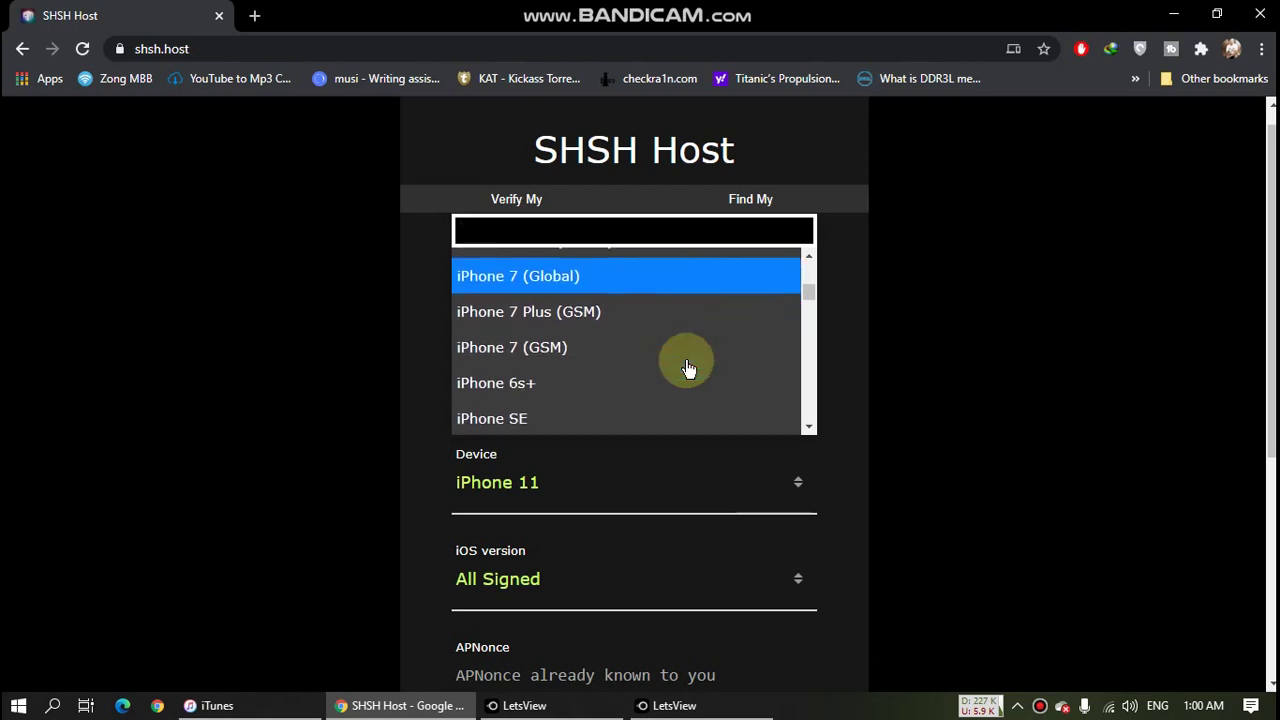
{"action": "left_click", "coordinate": [553, 352]}
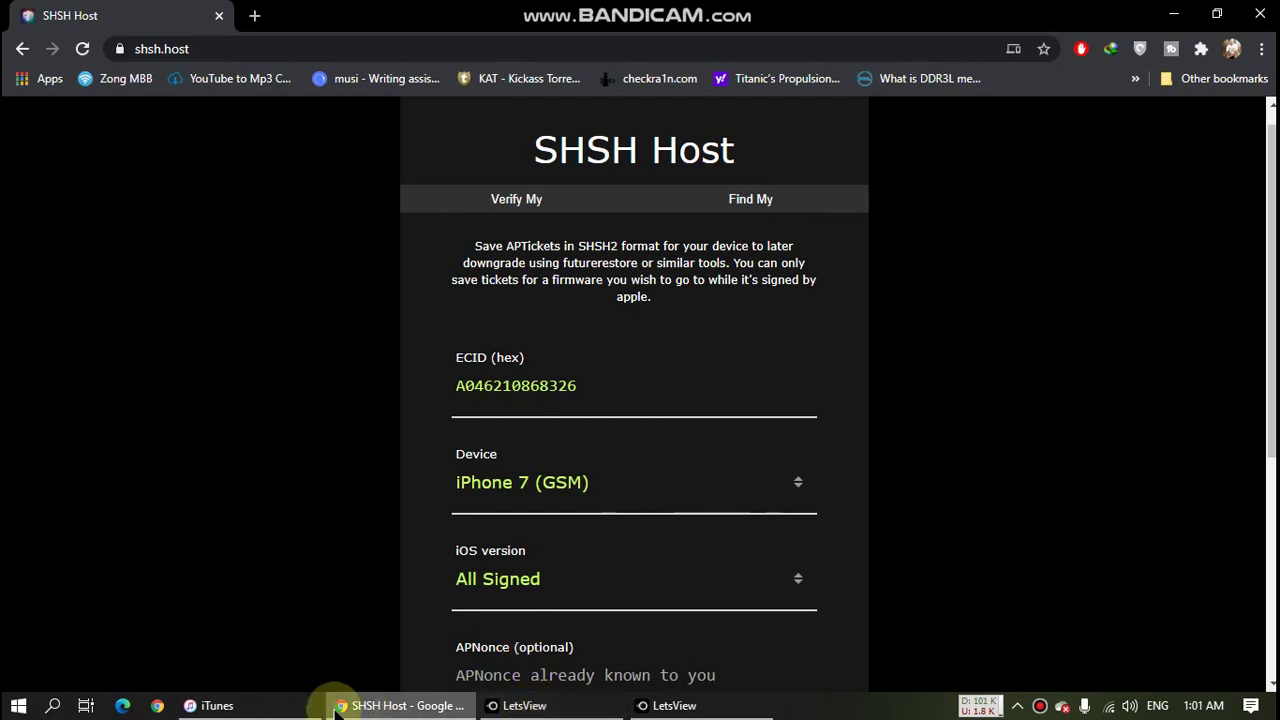
Back in iTunes, cycle the ECID line to show model identifier iPhone9,3
{"action": "left_click", "coordinate": [240, 703]}
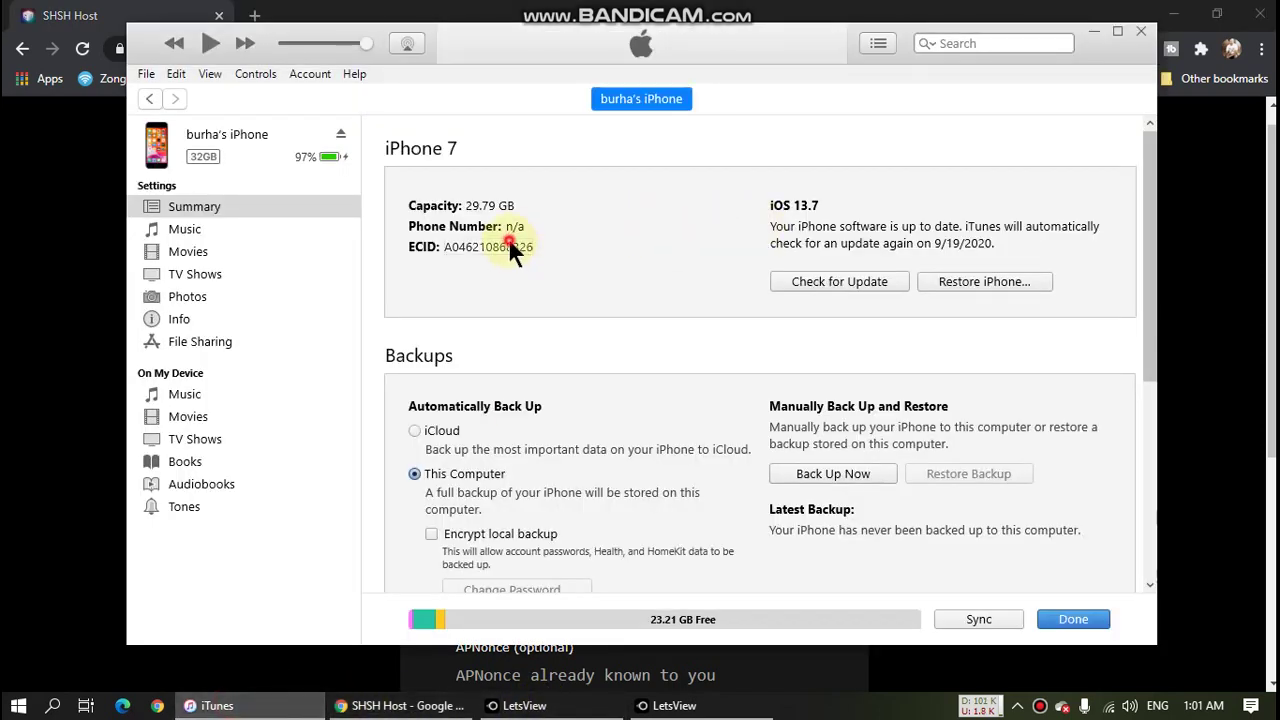
{"action": "left_click", "coordinate": [510, 244]}
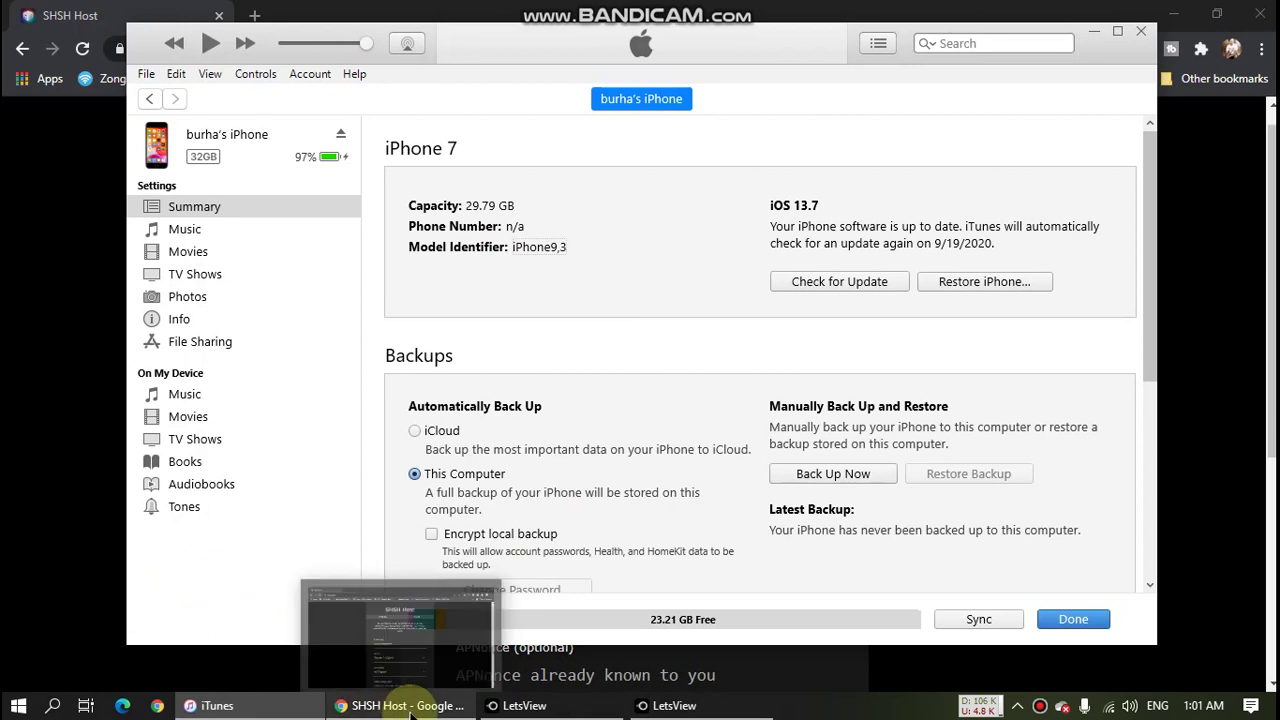
{"action": "mouse_move", "coordinate": [400, 705]}
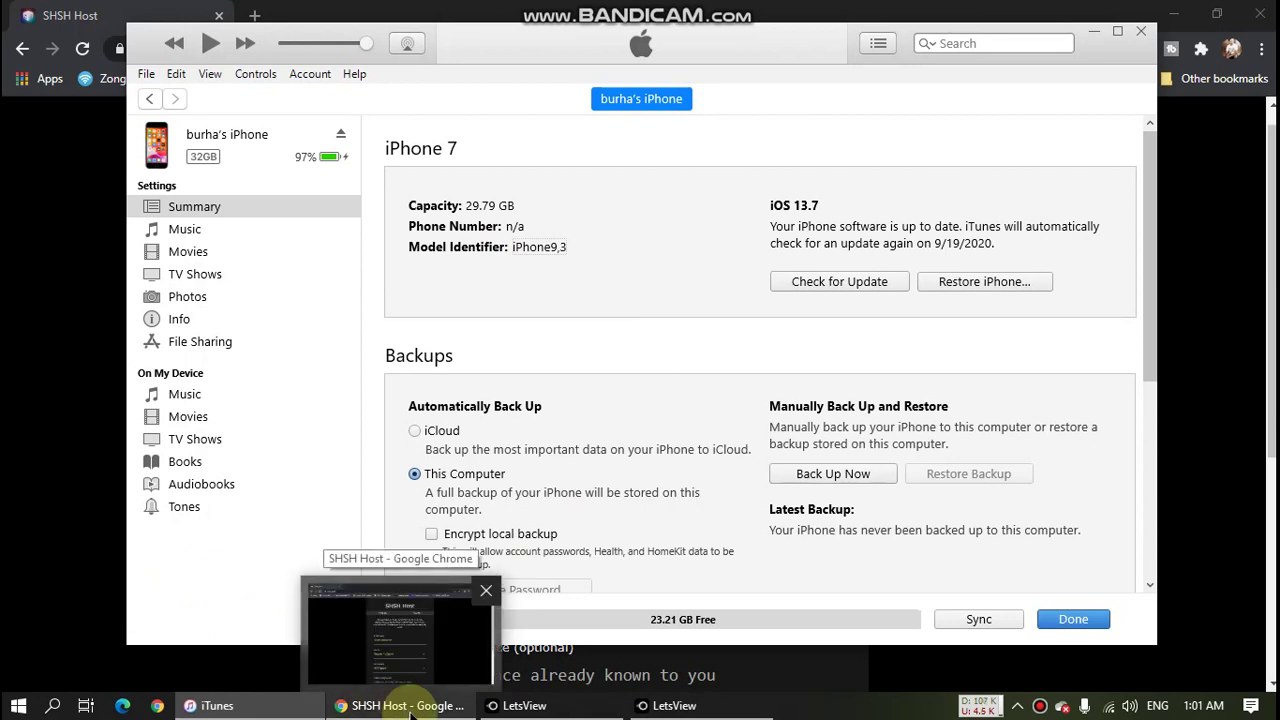
Review the signed iOS versions (13.7, 14.0 betas) and keep All Signed selected
{"action": "left_click", "coordinate": [410, 706]}
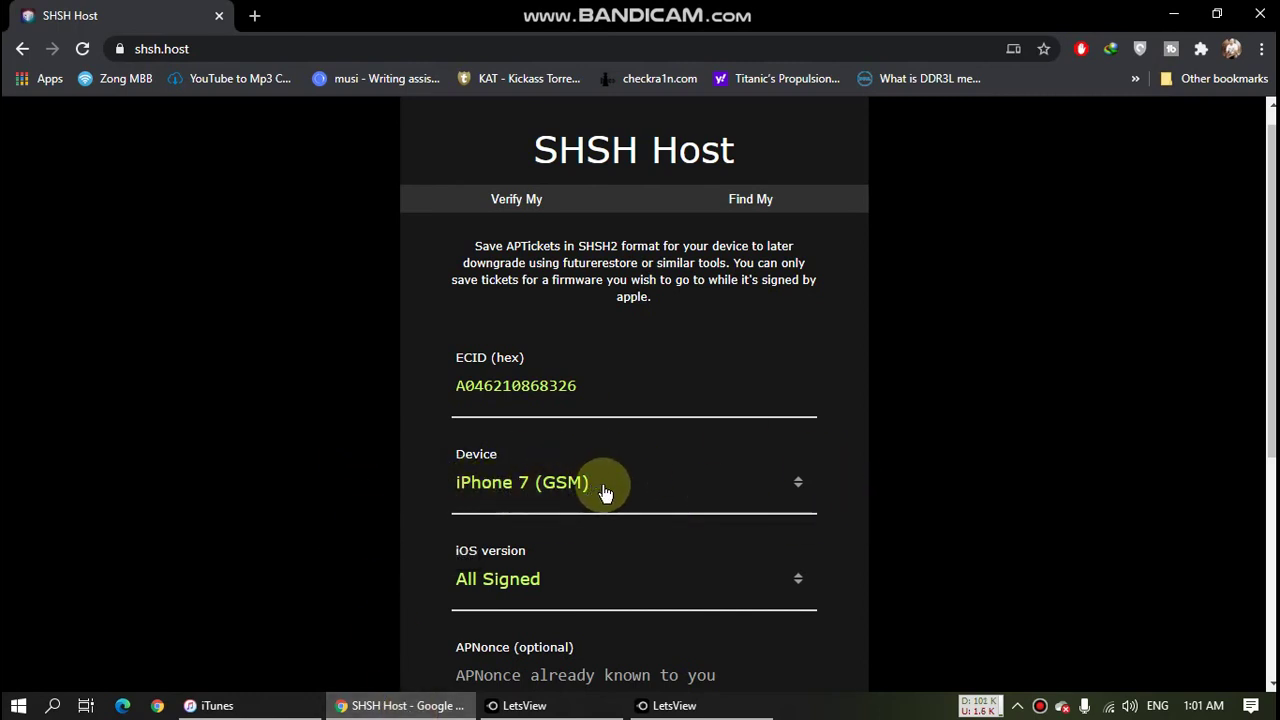
{"action": "scroll", "coordinate": [1035, 410], "scroll_direction": "down", "scroll_amount": 1}
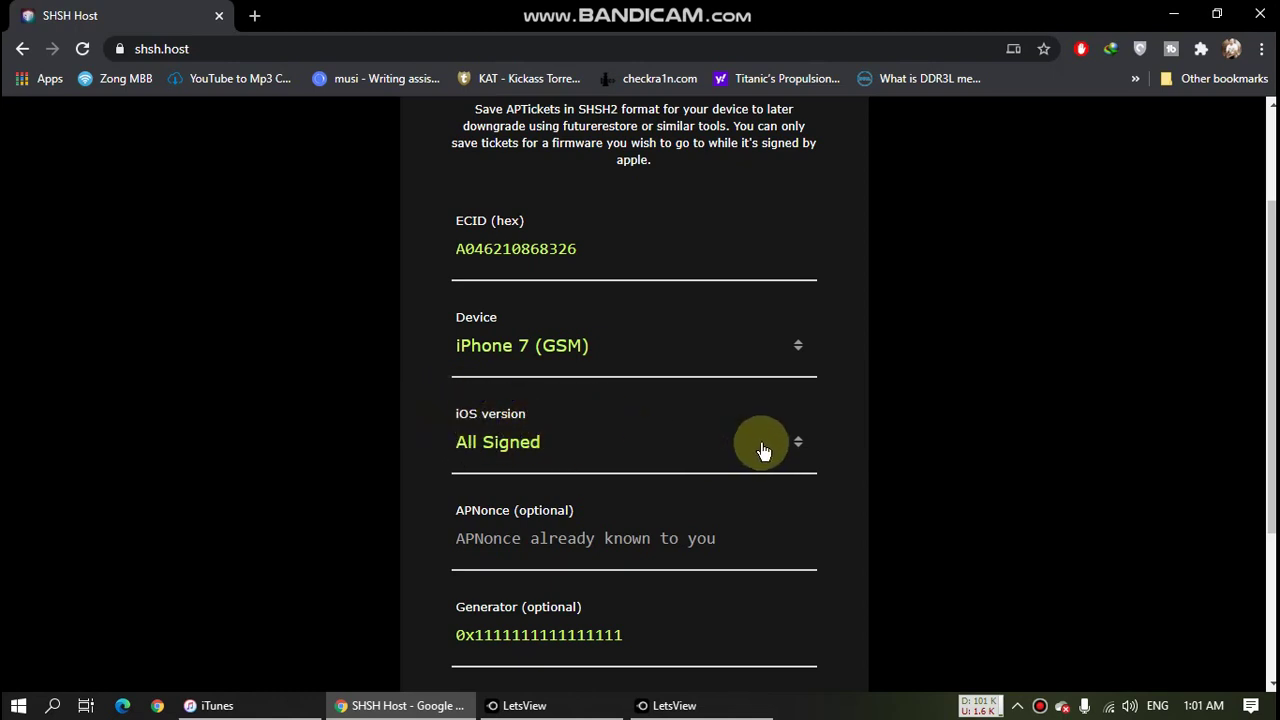
{"action": "left_click", "coordinate": [798, 442]}
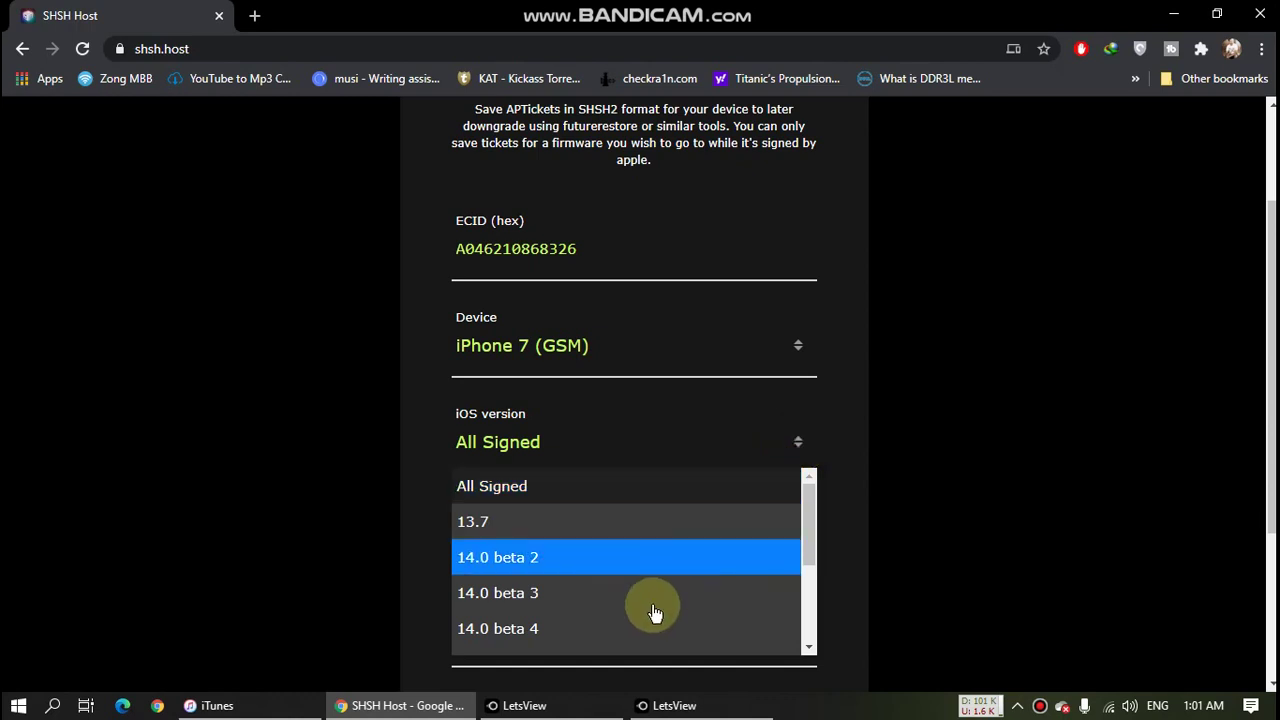
{"action": "scroll", "coordinate": [645, 627], "scroll_direction": "down", "scroll_amount": 1}
{"action": "scroll", "coordinate": [645, 627], "scroll_direction": "down", "scroll_amount": 1}
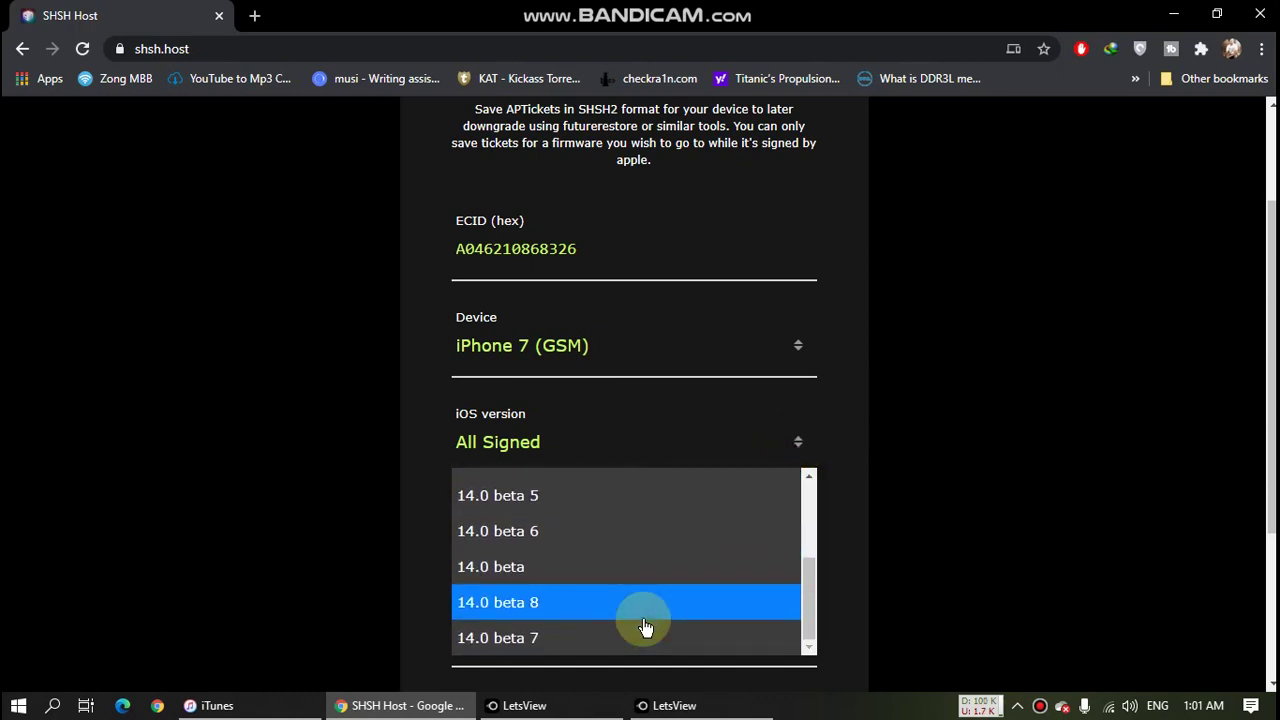
{"action": "scroll", "coordinate": [645, 627], "scroll_direction": "up", "scroll_amount": 1}
{"action": "scroll", "coordinate": [617, 533], "scroll_direction": "up", "scroll_amount": 1}
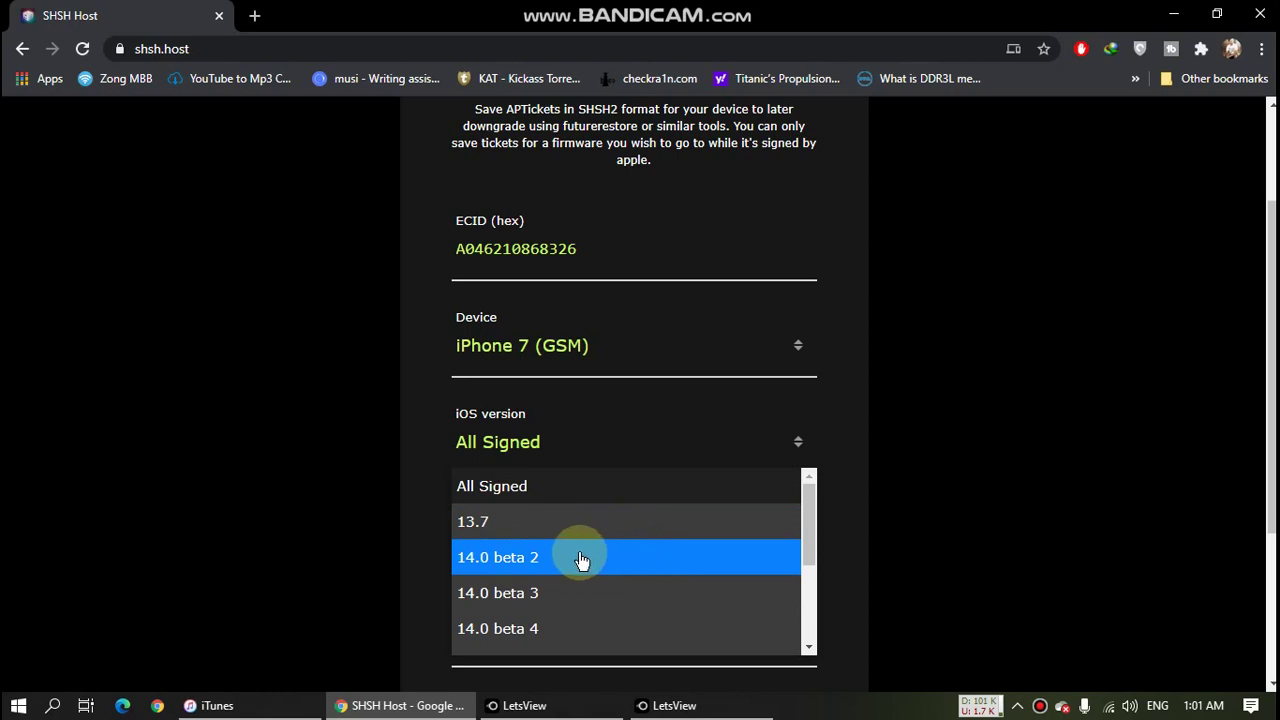
{"action": "scroll", "coordinate": [663, 606], "scroll_direction": "down", "scroll_amount": 2}
{"action": "scroll", "coordinate": [663, 606], "scroll_direction": "up", "scroll_amount": 2}
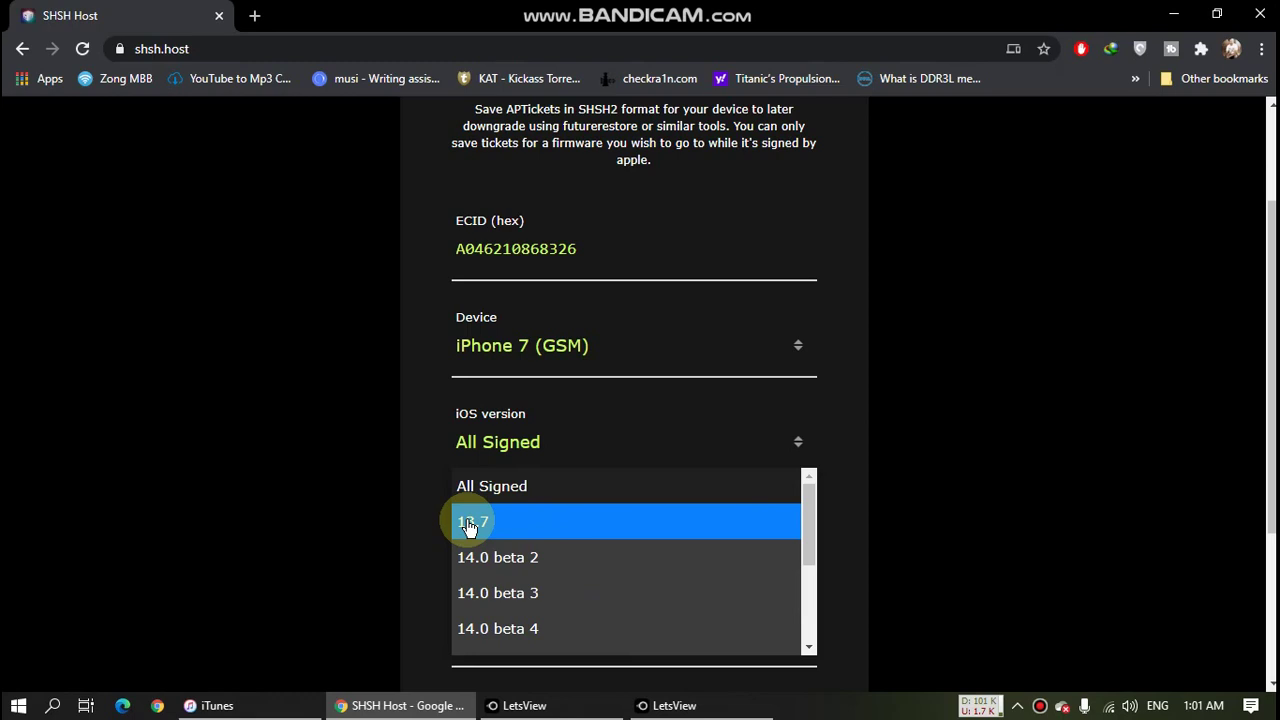
{"action": "left_click", "coordinate": [1022, 455]}
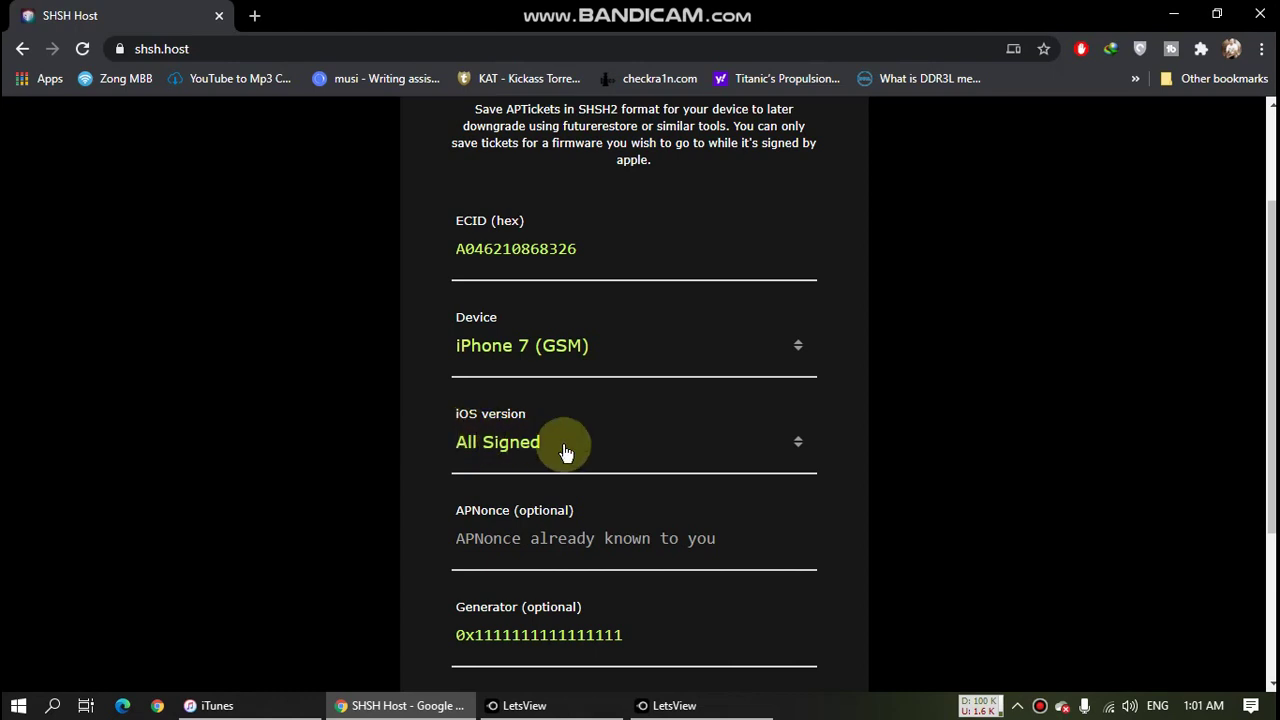
Pass the reCAPTCHA and request APTickets for all signed versions
{"action": "scroll", "coordinate": [919, 462], "scroll_direction": "down", "scroll_amount": 2}
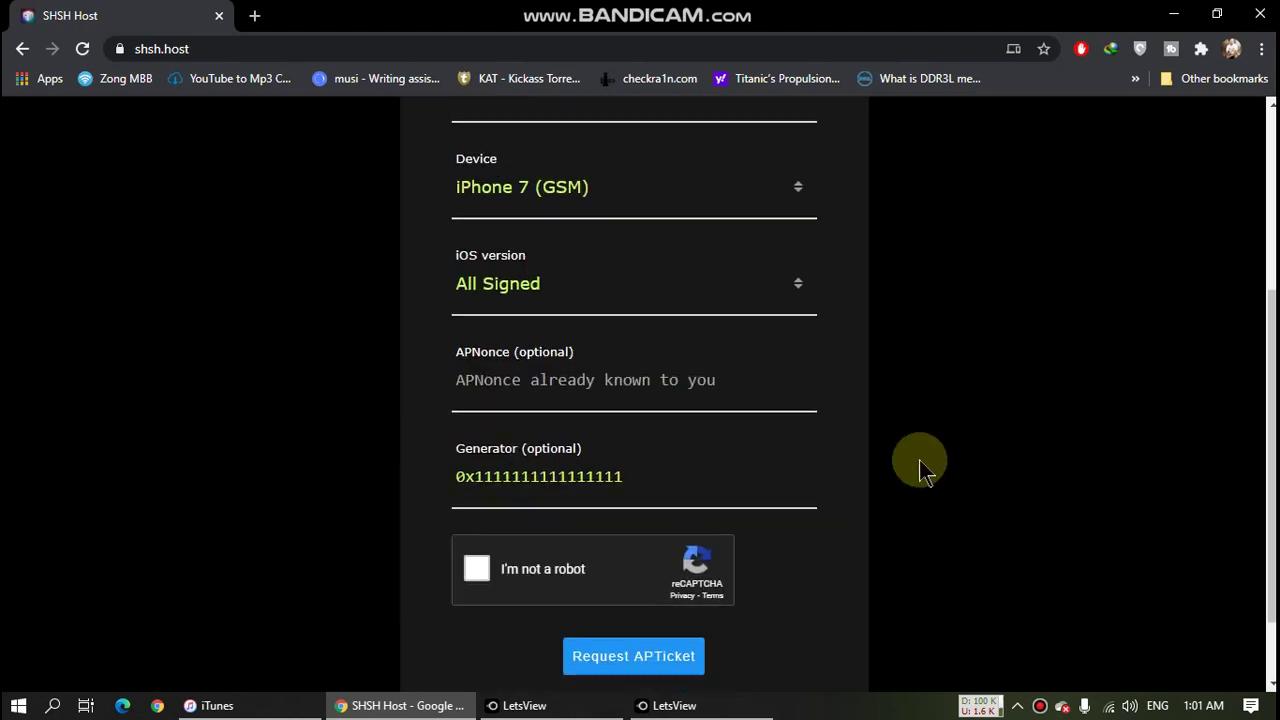
{"action": "scroll", "coordinate": [919, 462], "scroll_direction": "down", "scroll_amount": 1}
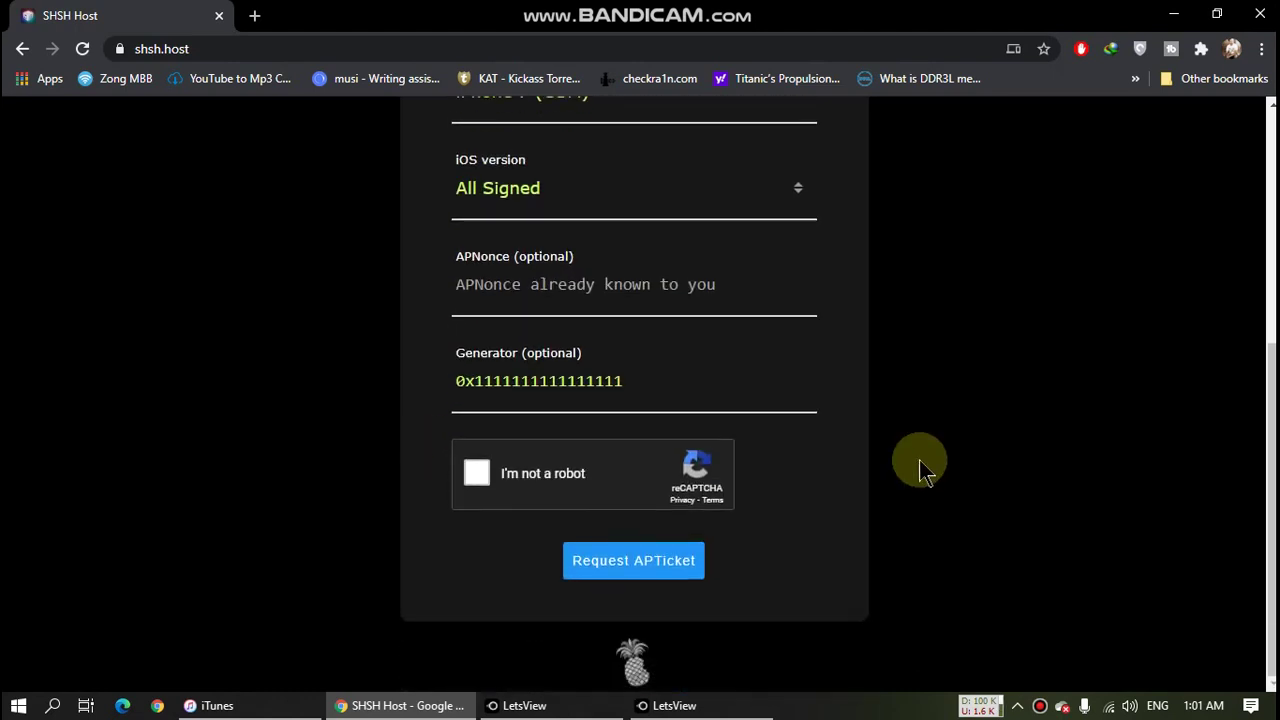
{"action": "left_click", "coordinate": [476, 475]}
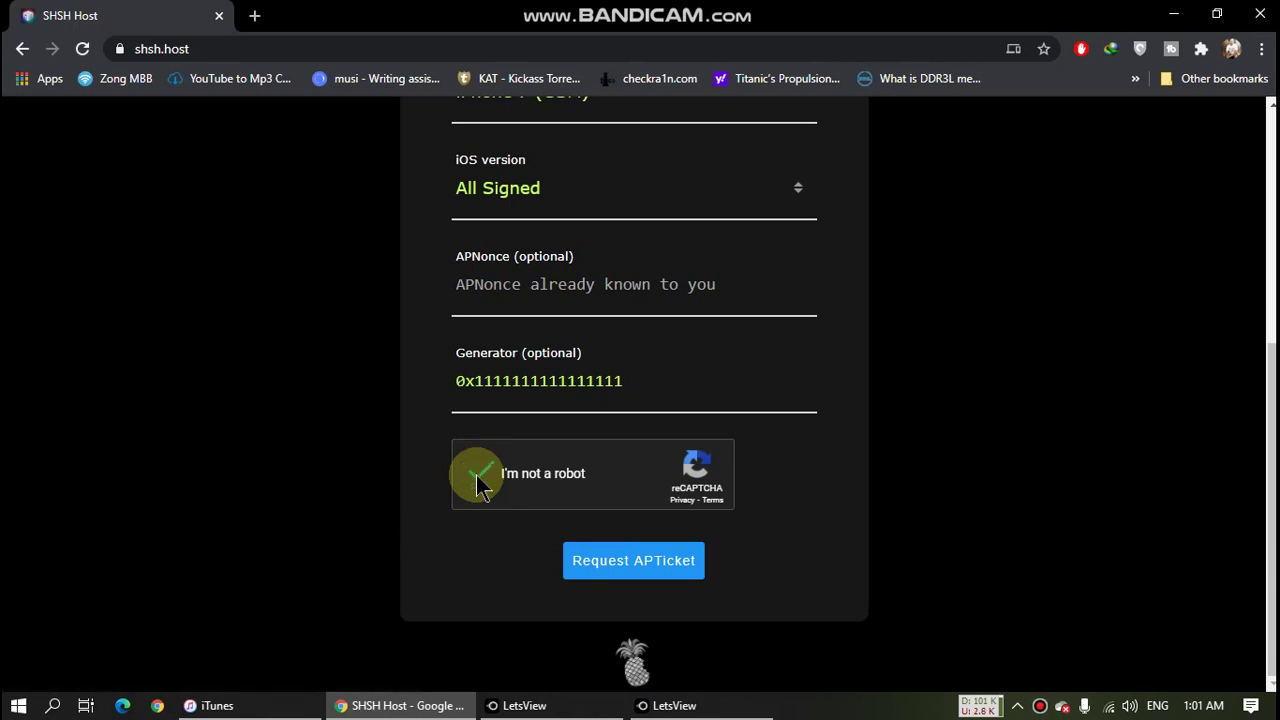
{"action": "left_click", "coordinate": [633, 565]}
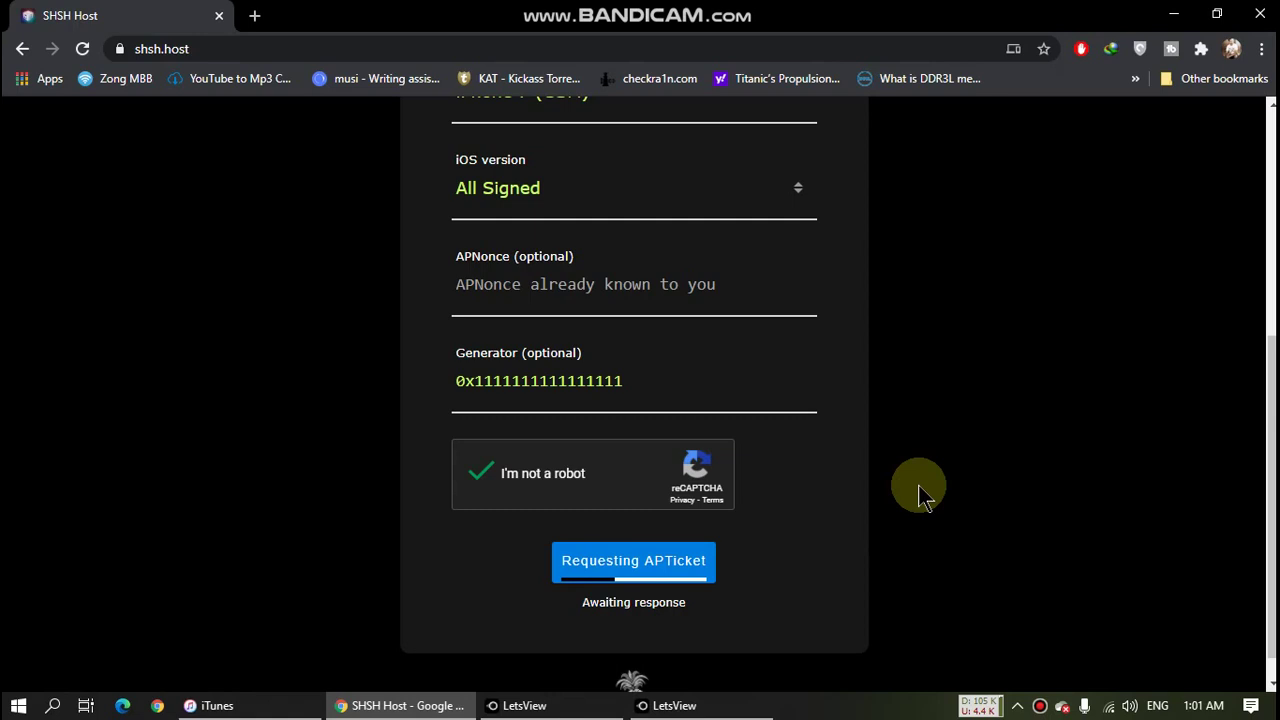
Check the saved-successfully confirmation and open the My SHSH Directory
{"action": "scroll", "coordinate": [918, 485], "scroll_direction": "down", "scroll_amount": 3}
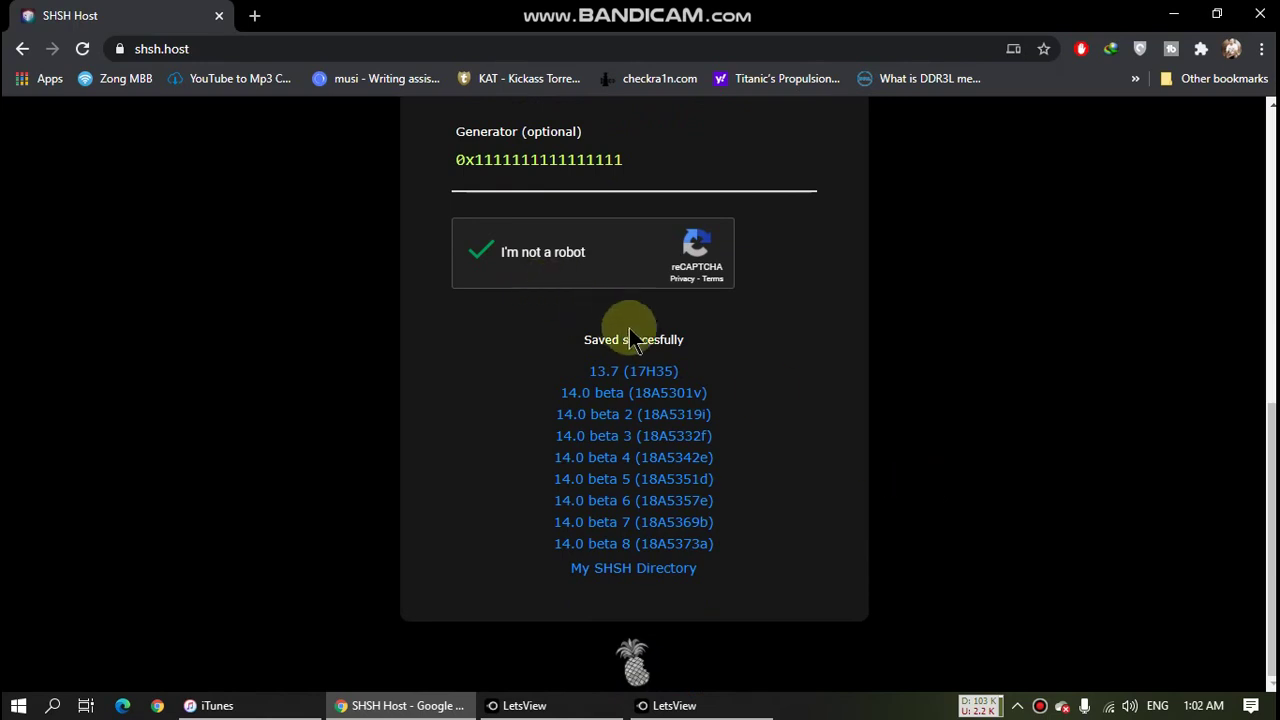
{"action": "left_click_drag", "start_coordinate": [579, 338], "coordinate": [727, 332]}
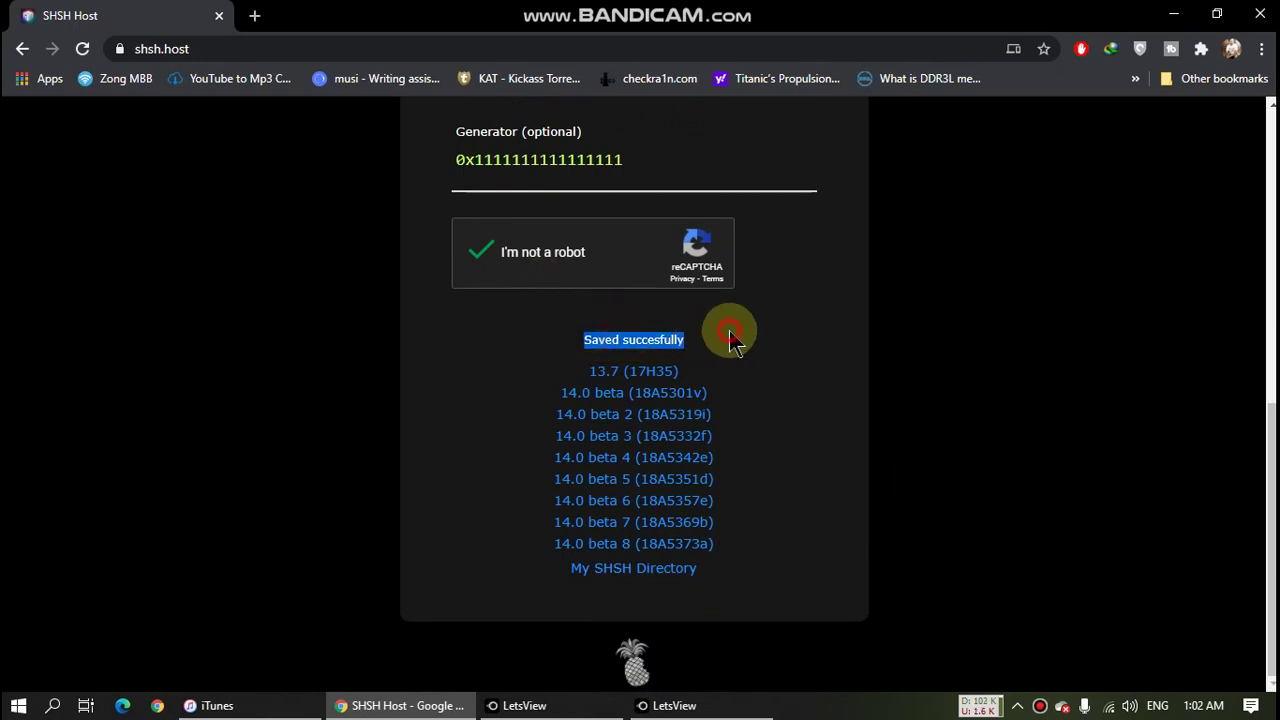
{"action": "left_click", "coordinate": [729, 334]}
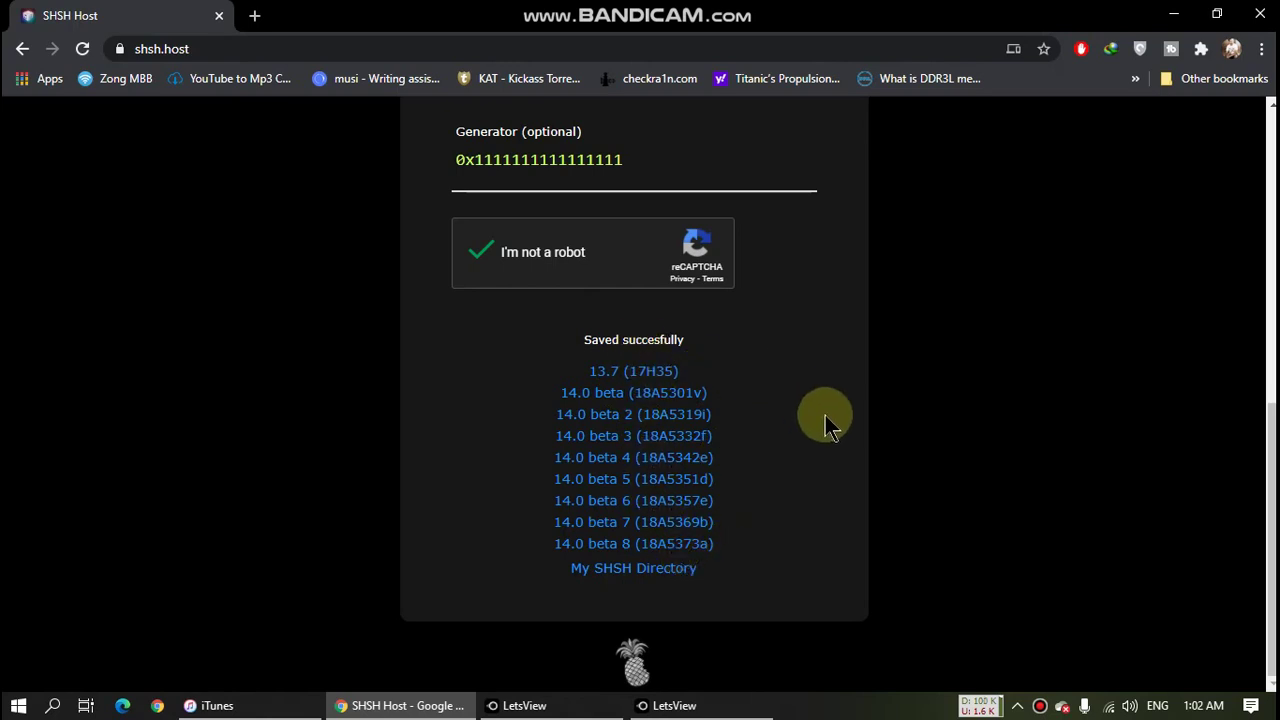
{"action": "left_click", "coordinate": [609, 571]}
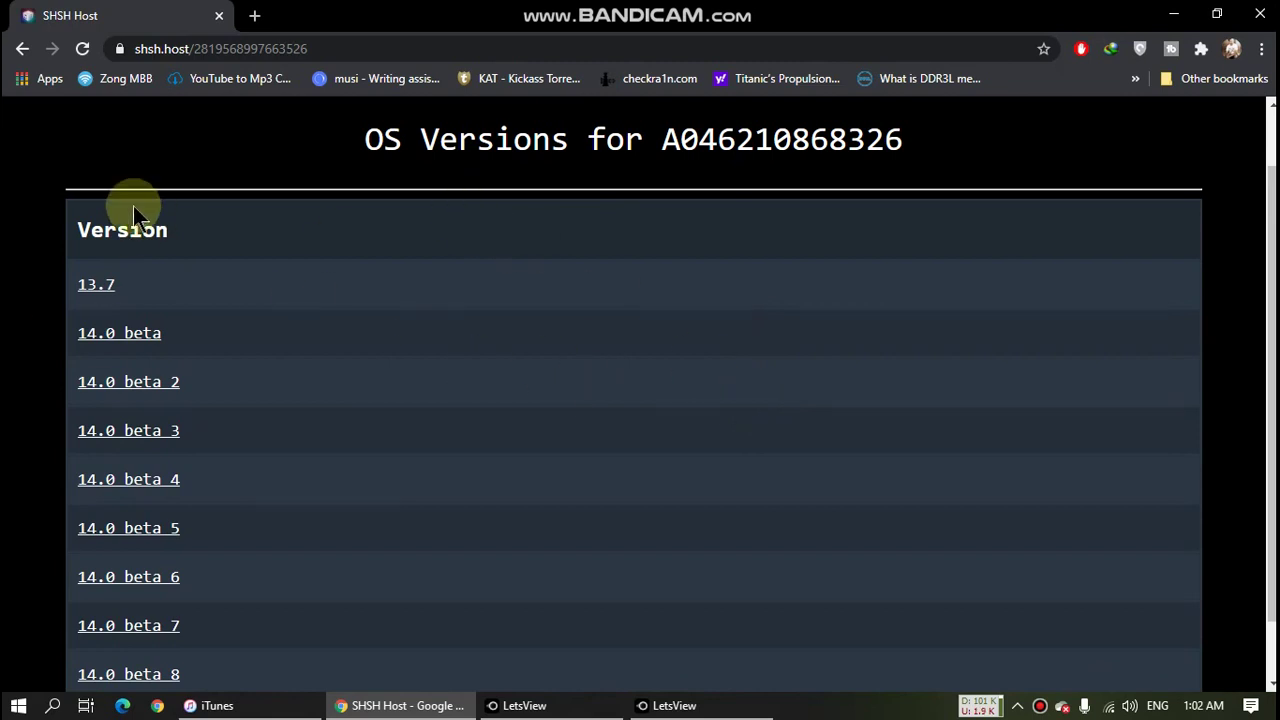
Open the valid 41.58 KB iOS 13.7 APTicket and download its .shsh2 file
{"action": "left_click", "coordinate": [92, 288]}
{"action": "left_click", "coordinate": [92, 290]}
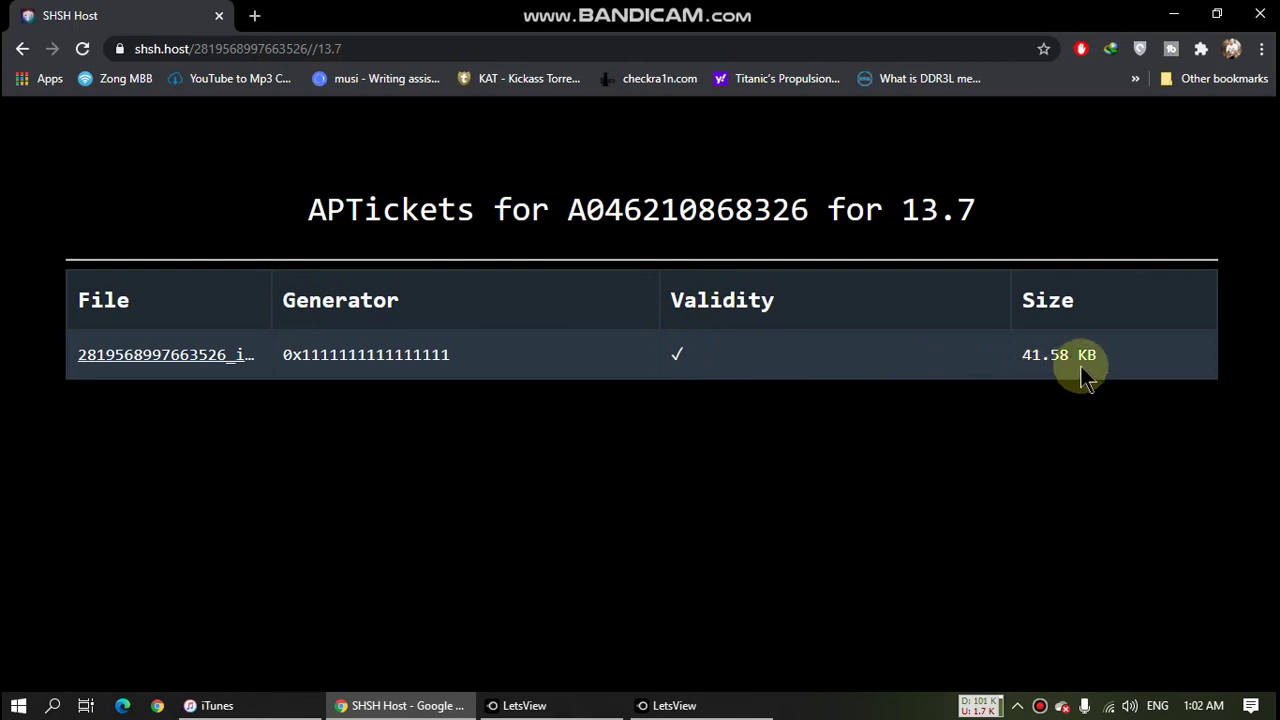
{"action": "left_click", "coordinate": [137, 360]}
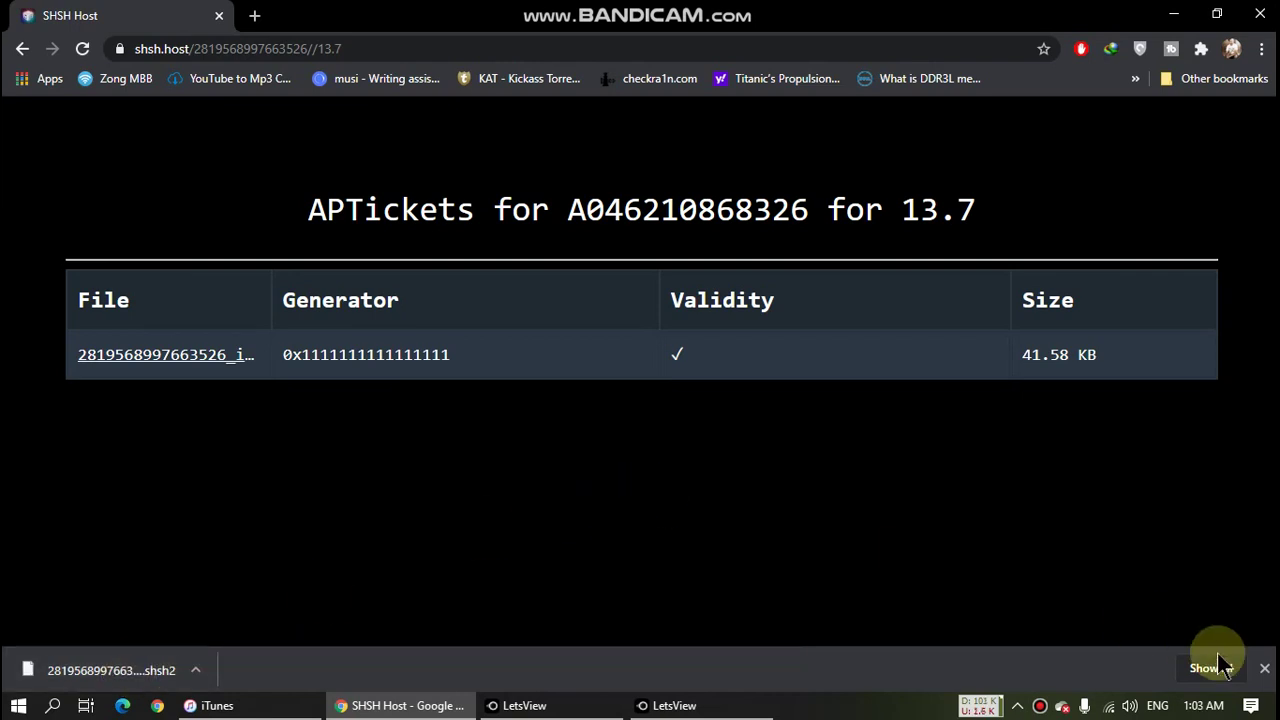
{"action": "left_click", "coordinate": [1266, 668]}
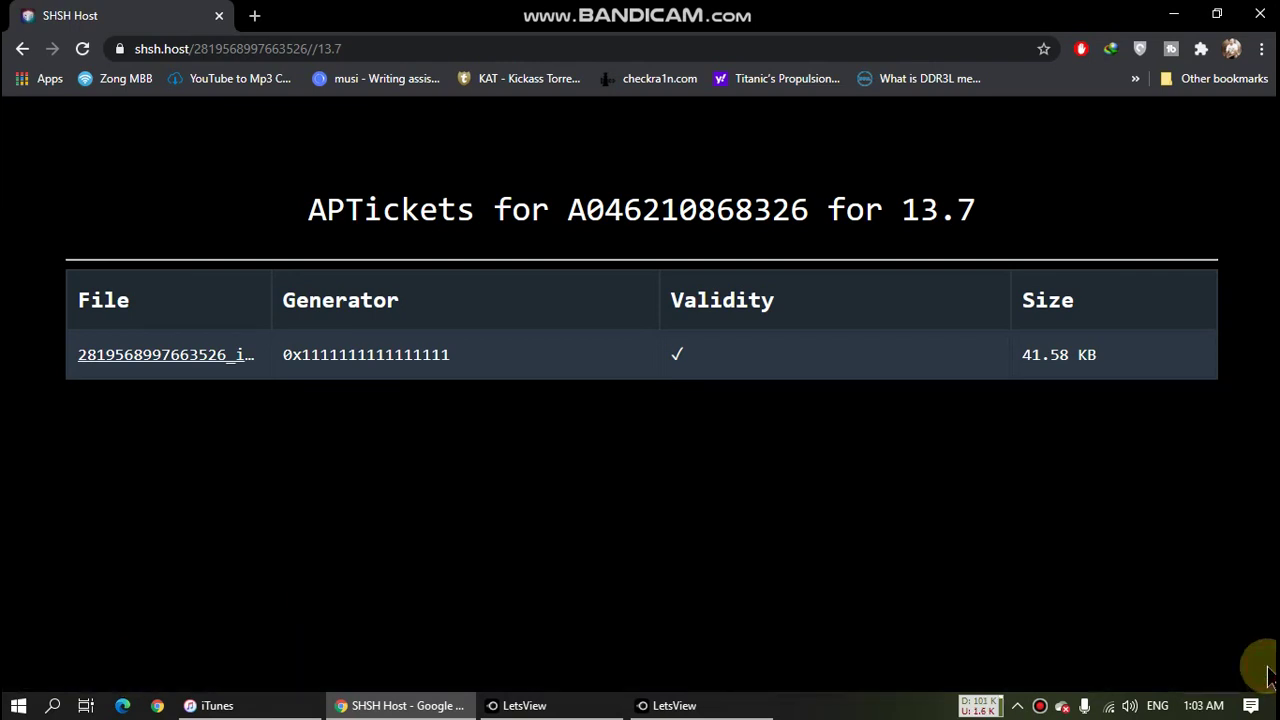
{"action": "left_click", "coordinate": [370, 48]}
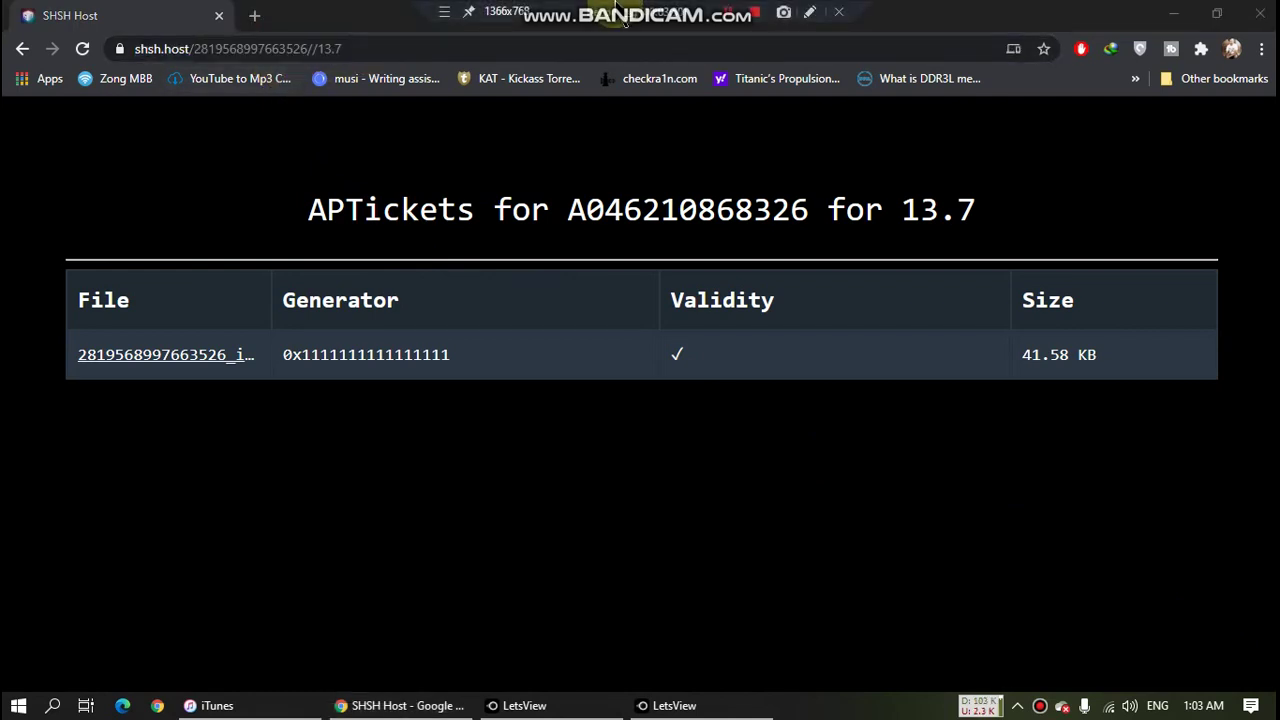
{"action": "left_click", "coordinate": [455, 48]}
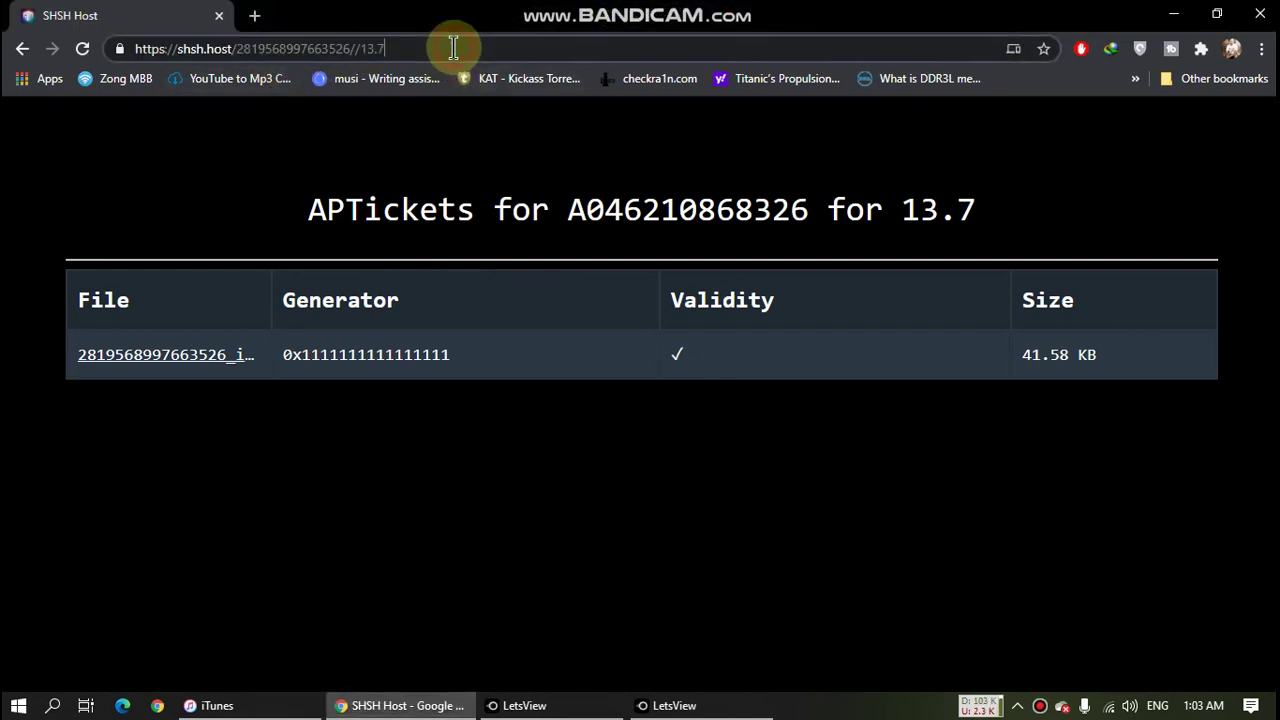
{"action": "key", "text": "BackSpace"}
{"action": "key", "text": "BackSpace"}
{"action": "key", "text": "BackSpace"}
{"action": "key", "text": "BackSpace"}
{"action": "key", "text": "BackSpace"}
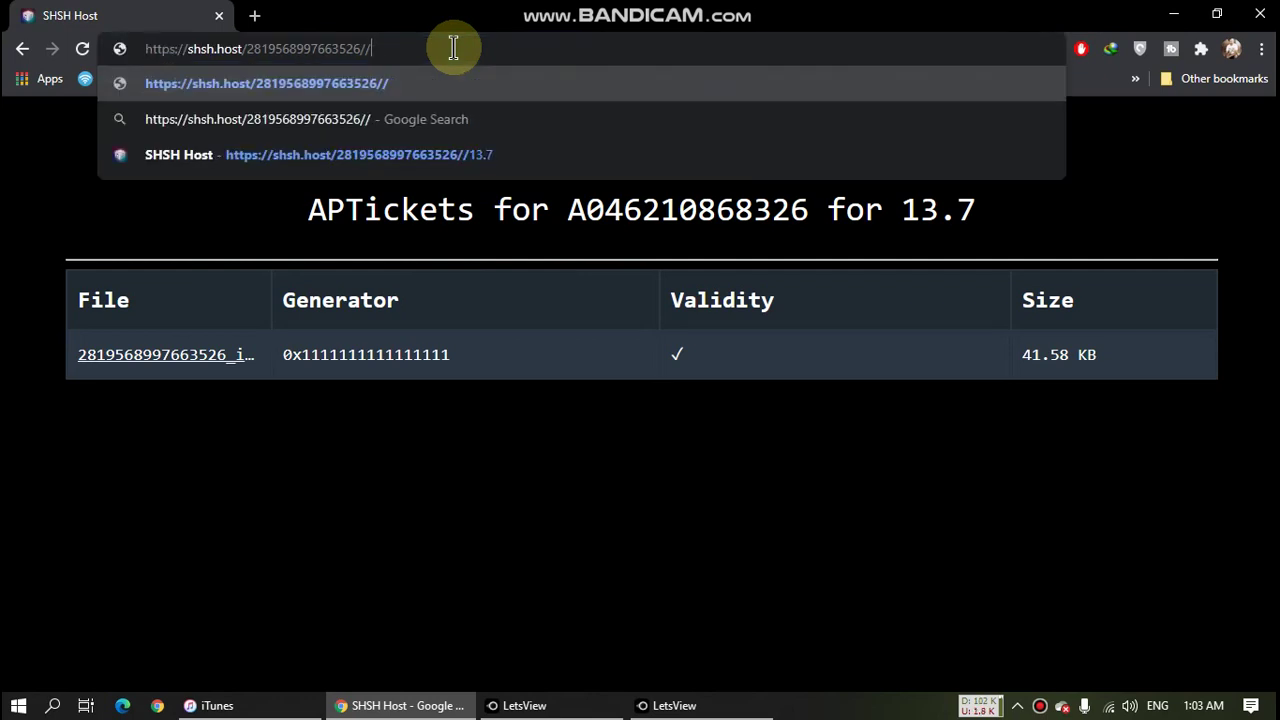
{"action": "key", "text": "BackSpace"}
{"action": "key", "text": "BackSpace"}
{"action": "key", "text": "BackSpace"}
{"action": "key", "text": "BackSpace"}
{"action": "key", "text": "BackSpace"}
{"action": "key", "text": "BackSpace"}
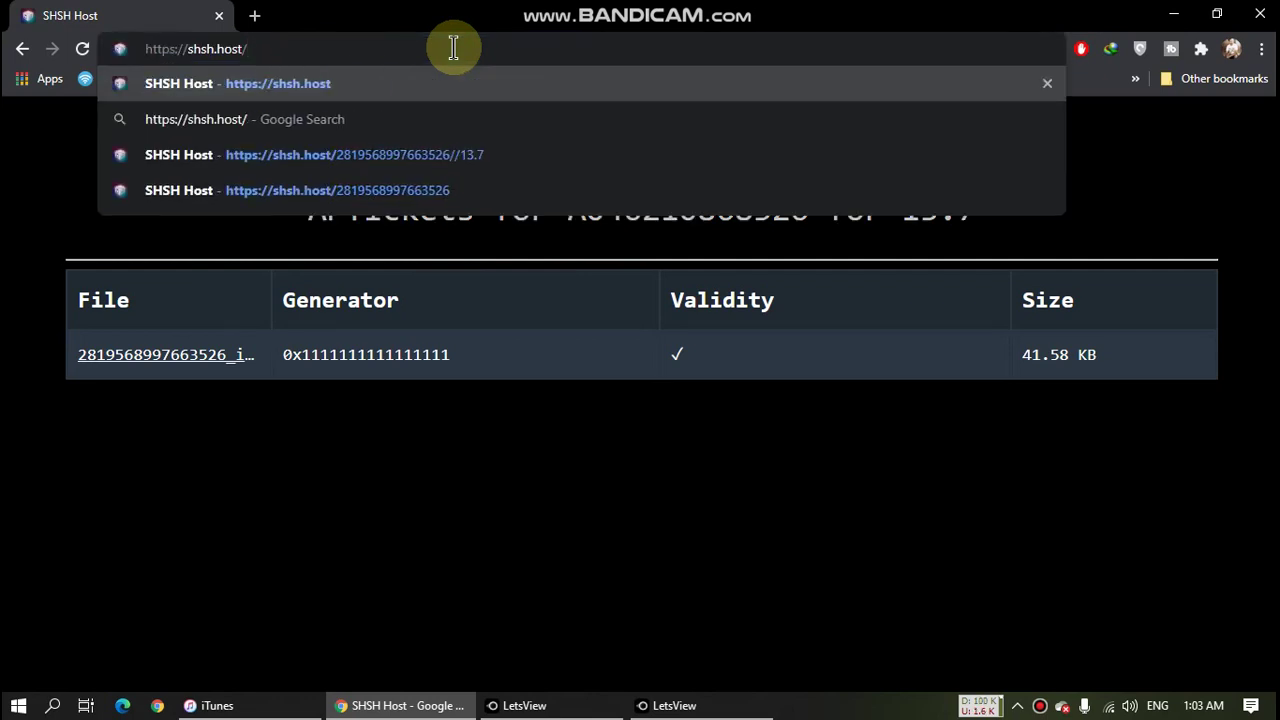
{"action": "key", "text": "Return"}
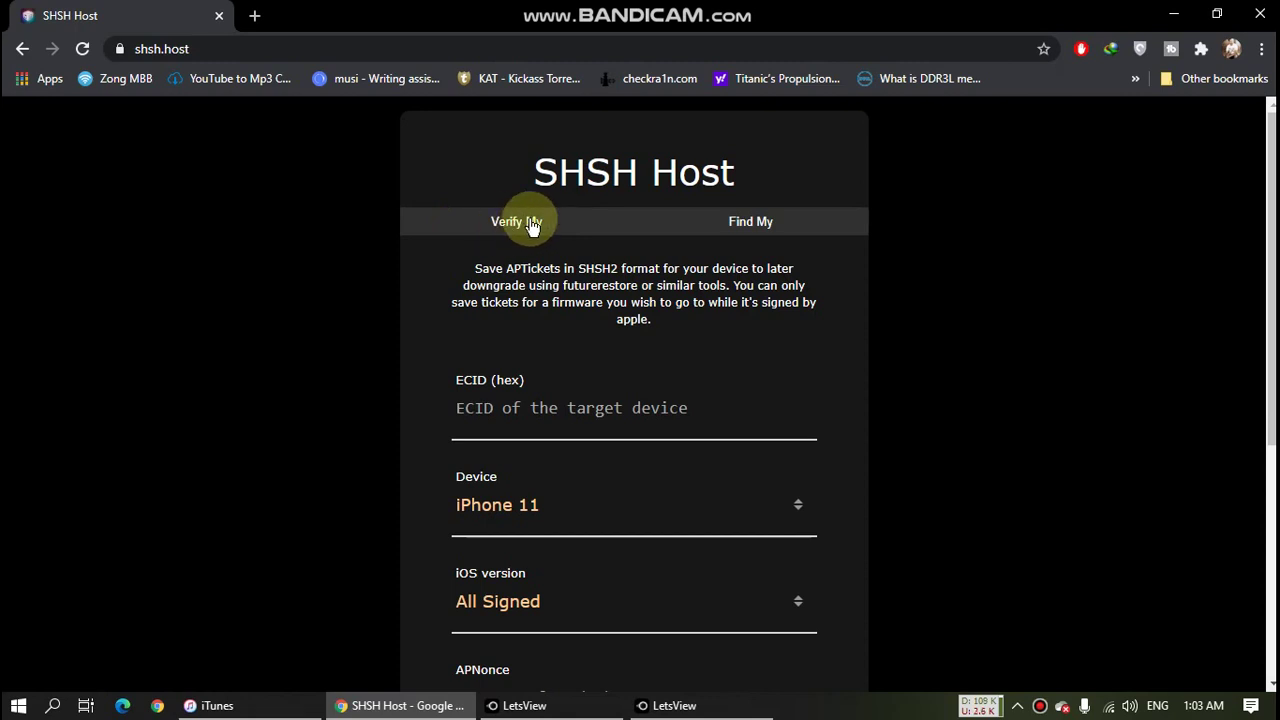
{"action": "left_click", "coordinate": [533, 226]}
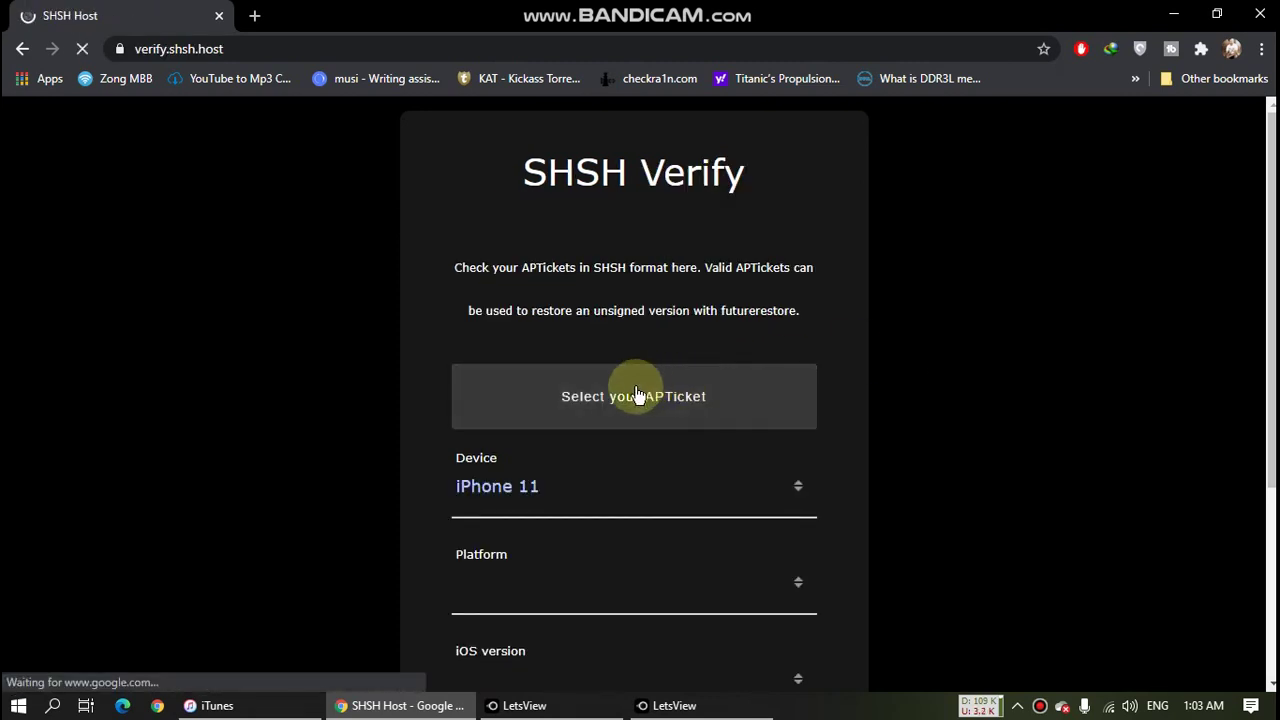
Load the downloaded iOS 13.7 .shsh2 file into the verifier
{"action": "left_click", "coordinate": [630, 405]}
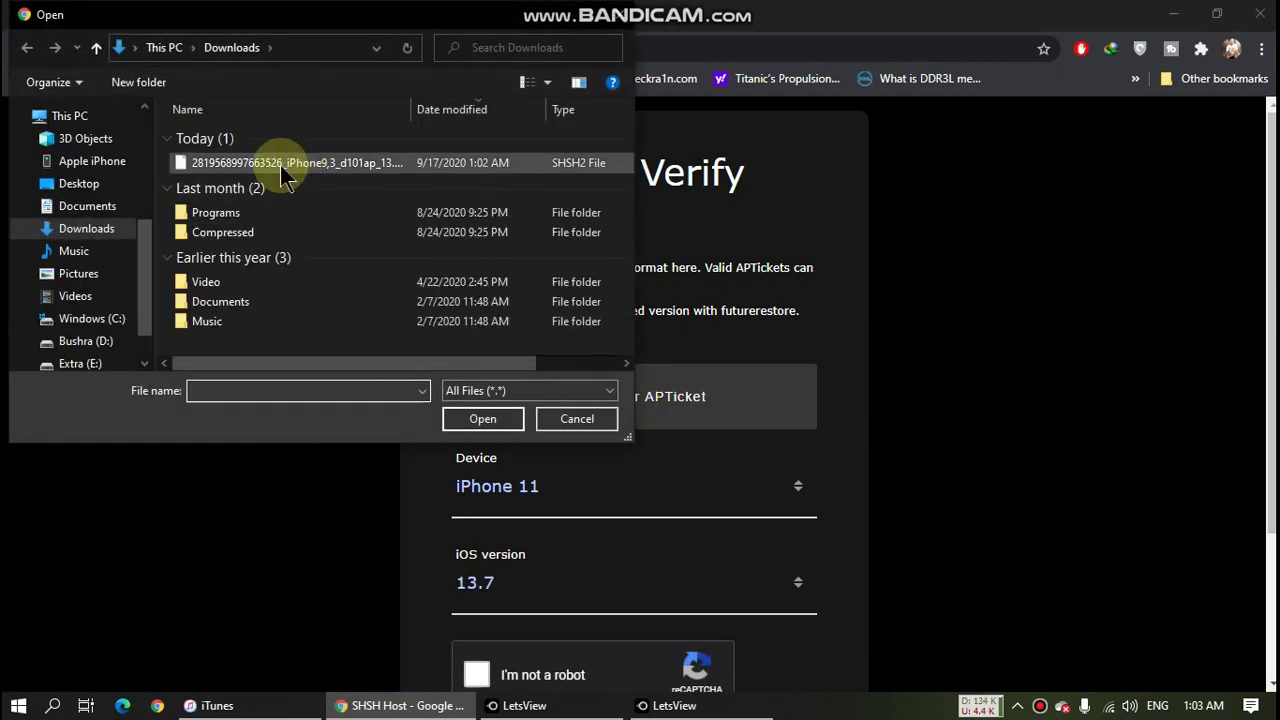
{"action": "left_click", "coordinate": [283, 168]}
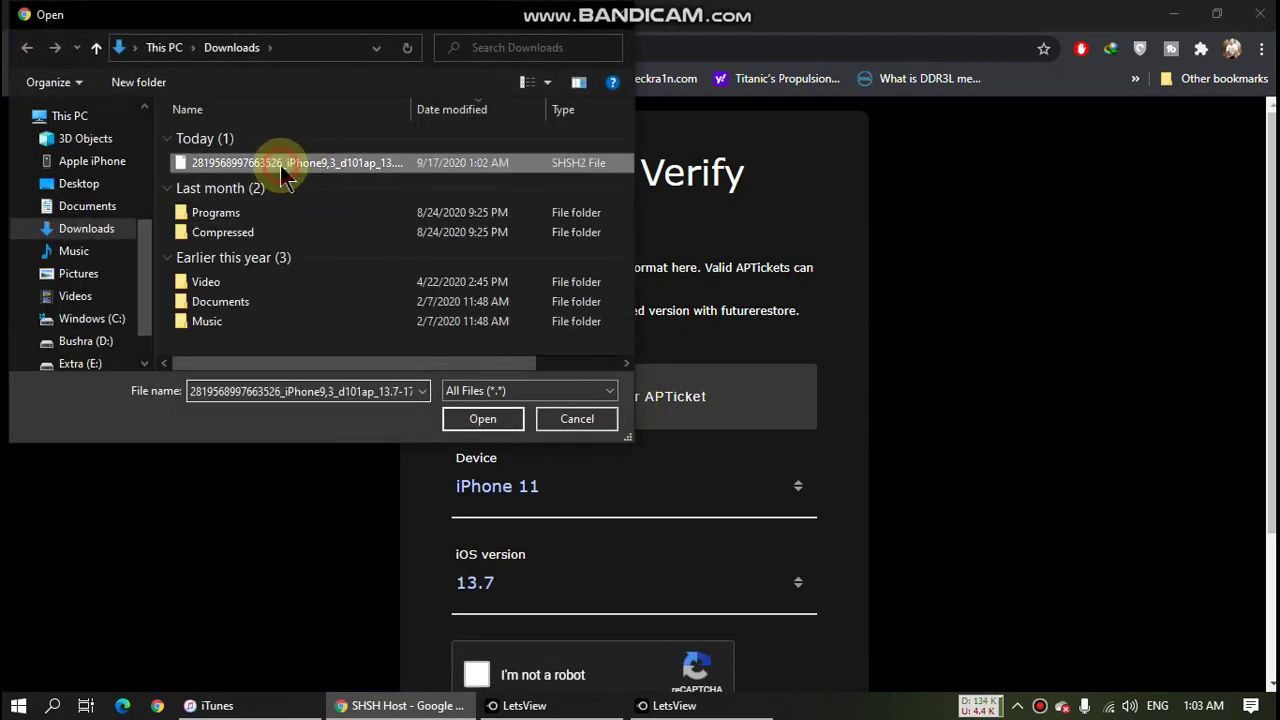
{"action": "left_click", "coordinate": [478, 420]}
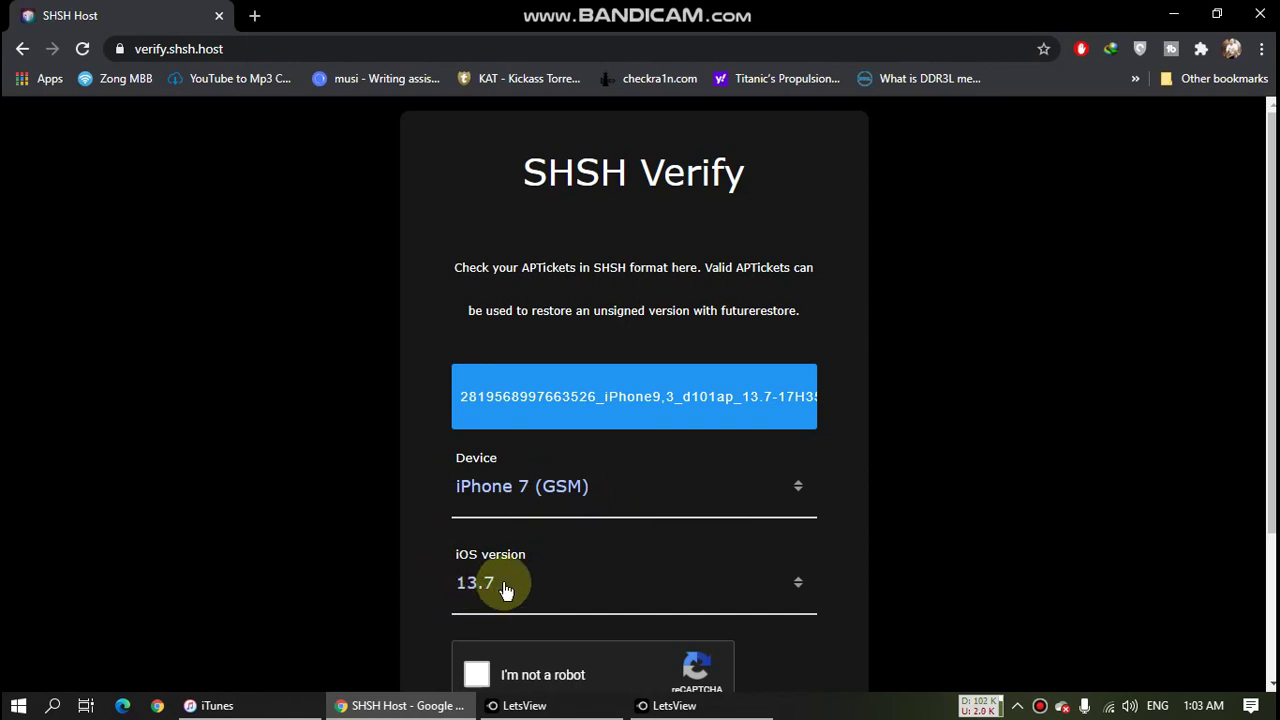
Pass the reCAPTCHA and verify the file, which is reported valid
{"action": "scroll", "coordinate": [999, 506], "scroll_direction": "down", "scroll_amount": 2}
{"action": "left_click", "coordinate": [478, 498]}
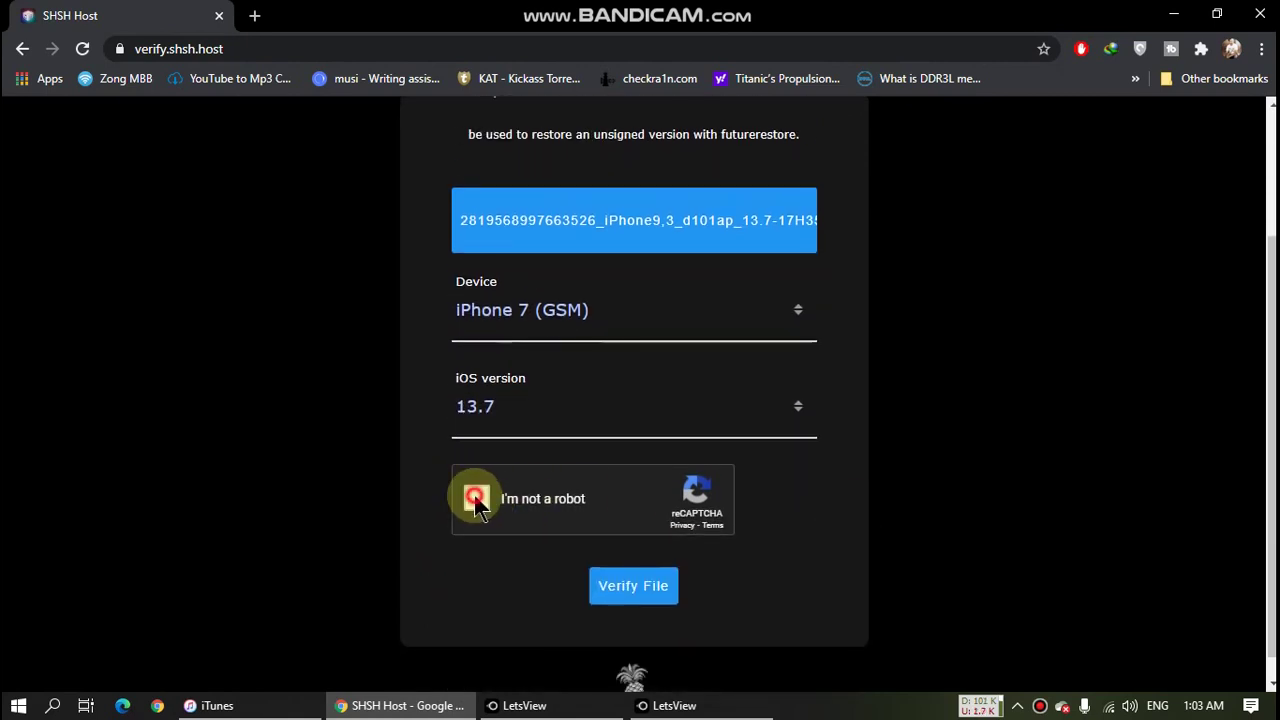
{"action": "left_click", "coordinate": [634, 590]}
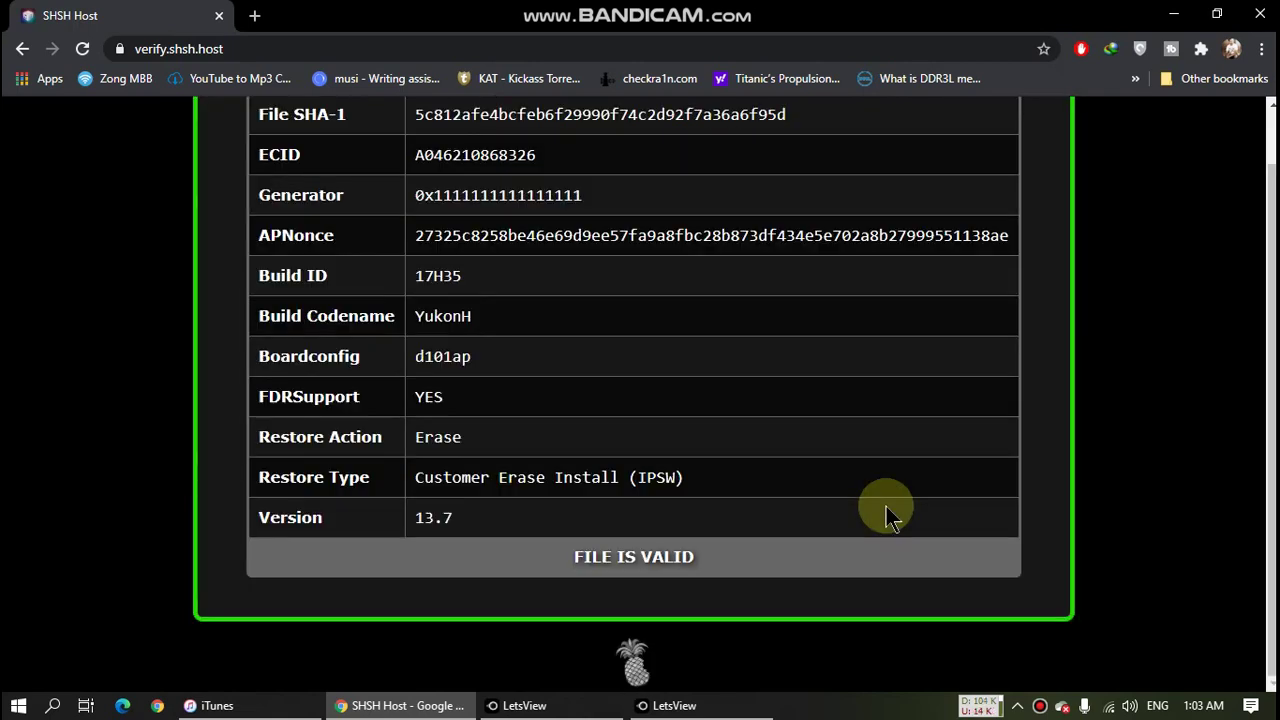
{"action": "scroll", "coordinate": [886, 506], "scroll_direction": "up", "scroll_amount": 1}
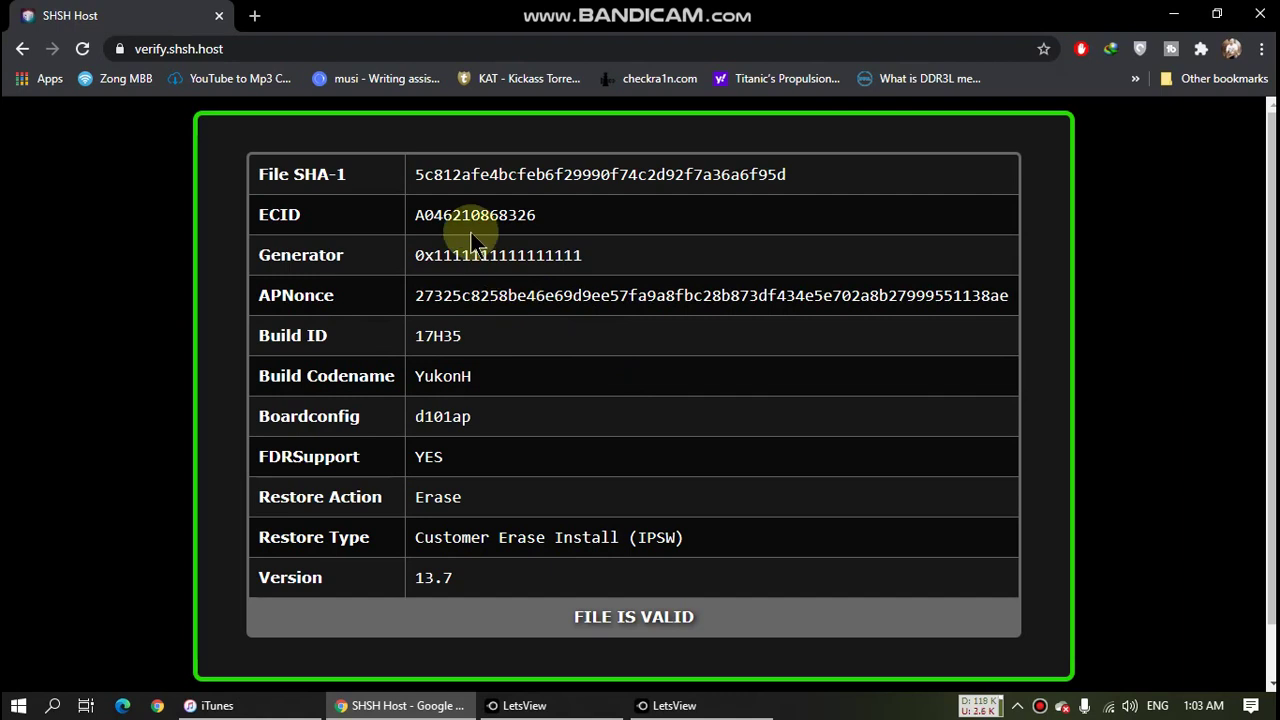
Edit the address to remove the verify path and load the main shsh.host site
{"action": "left_click", "coordinate": [286, 48]}
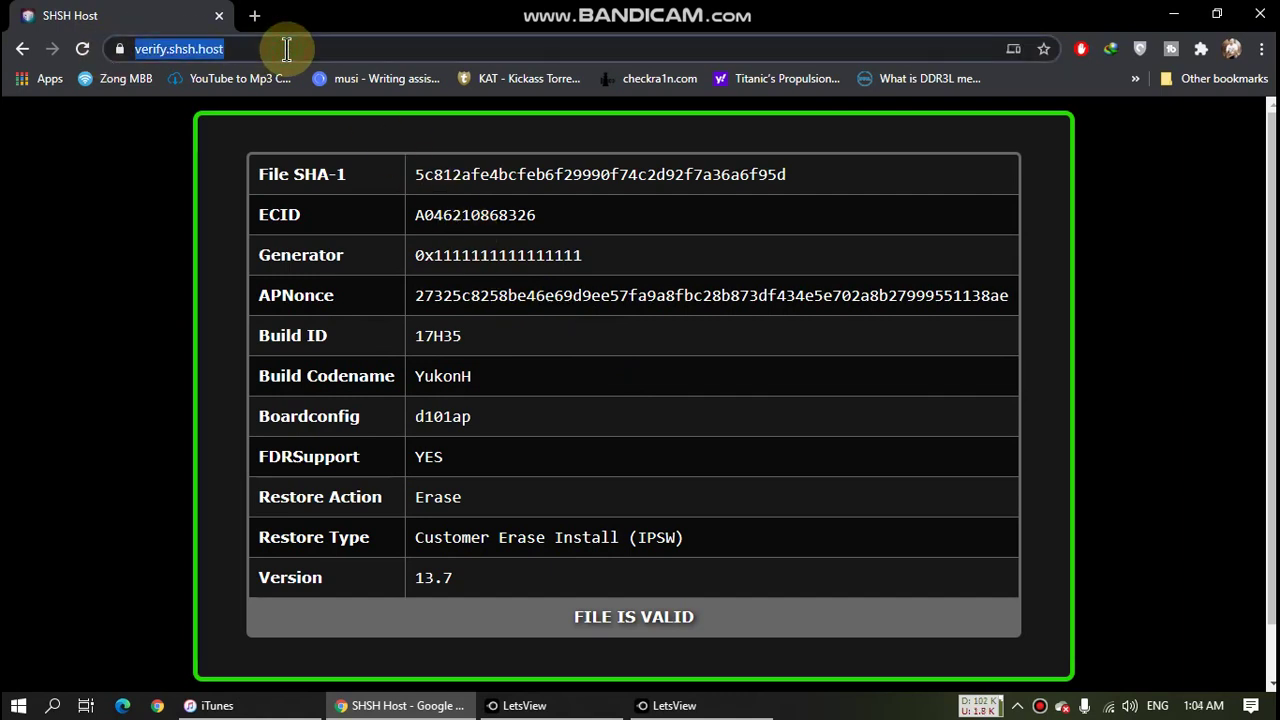
{"action": "left_click", "coordinate": [286, 48]}
{"action": "key", "text": "Left"}
{"action": "key", "text": "Left"}
{"action": "key", "text": "Left"}
{"action": "key", "text": "Left"}
{"action": "key", "text": "Left"}
{"action": "key", "text": "Left"}
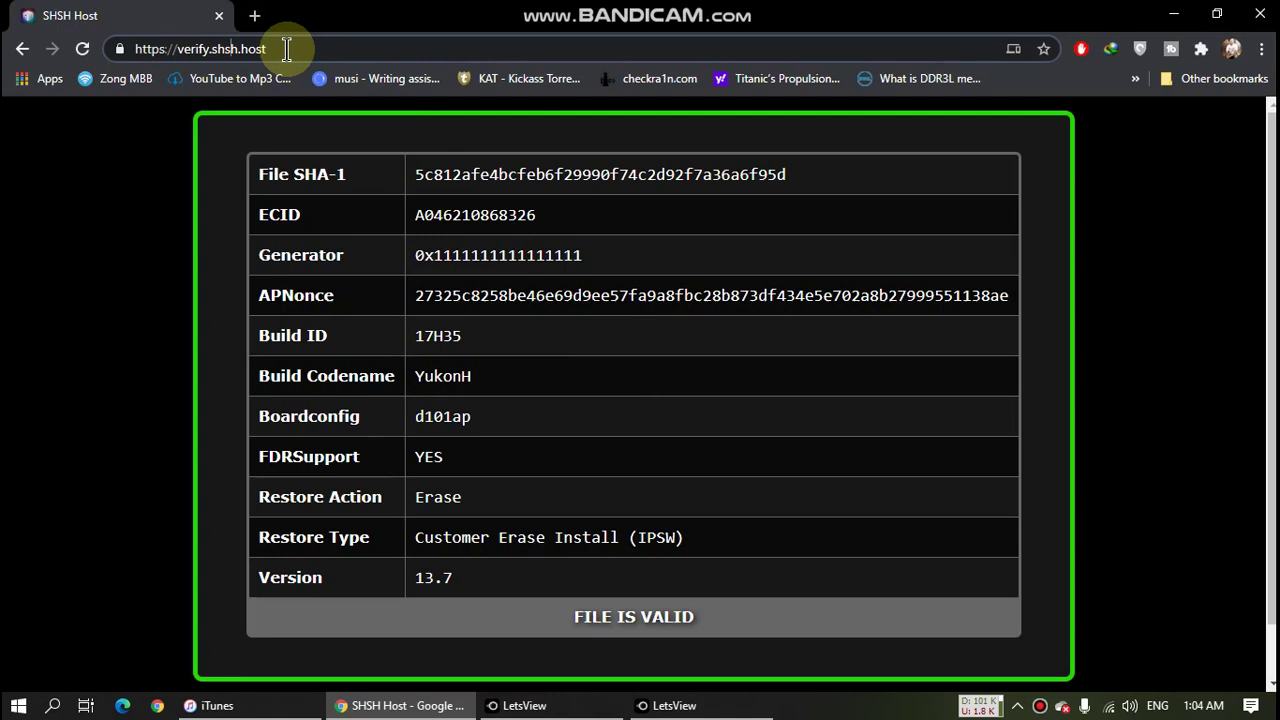
{"action": "key", "text": "BackSpace"}
{"action": "key", "text": "BackSpace"}
{"action": "key", "text": "BackSpace"}
{"action": "key", "text": "BackSpace"}
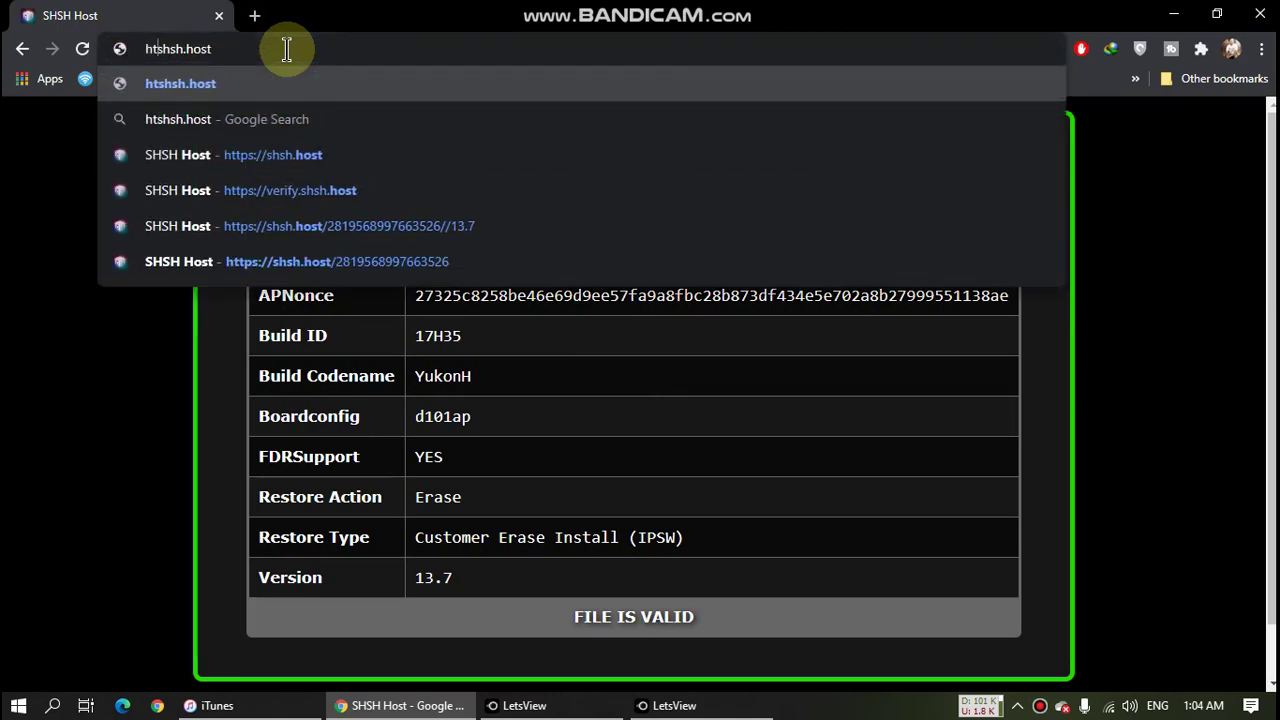
{"action": "key", "text": "BackSpace"}
{"action": "key", "text": "BackSpace"}
{"action": "key", "text": "Return"}
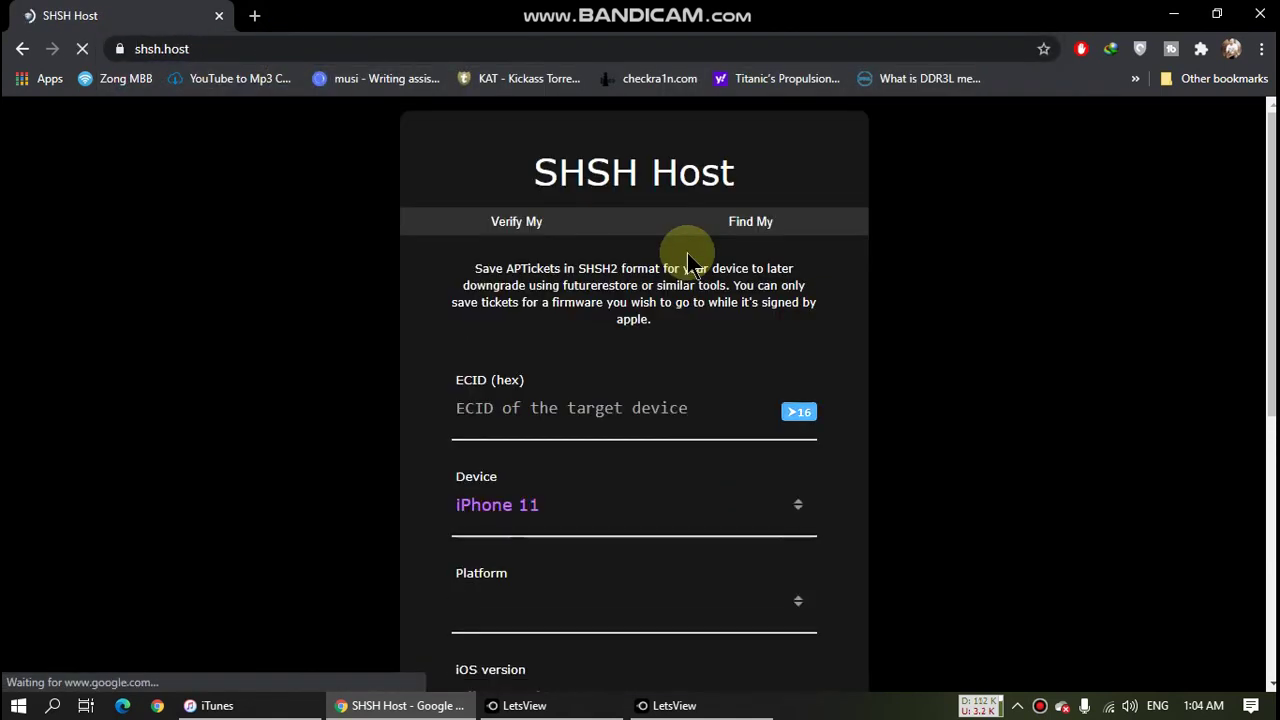
{"action": "left_click", "coordinate": [744, 226]}
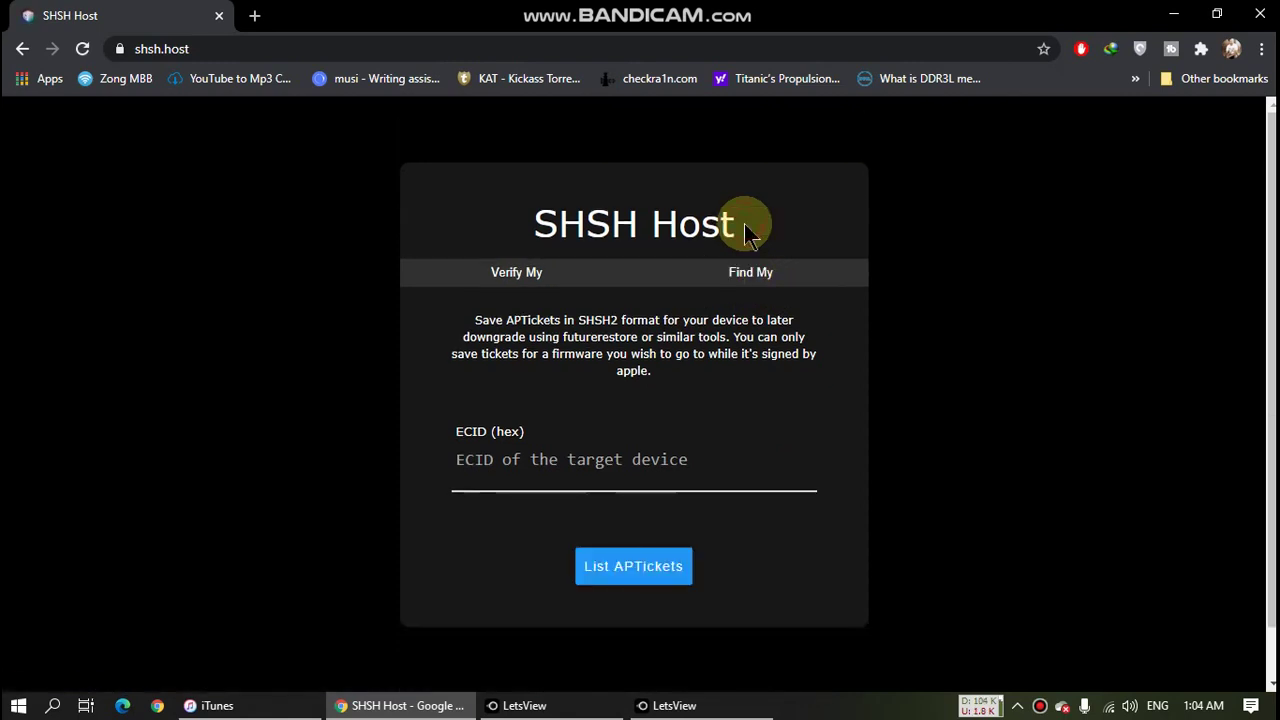
{"action": "left_click", "coordinate": [574, 463]}
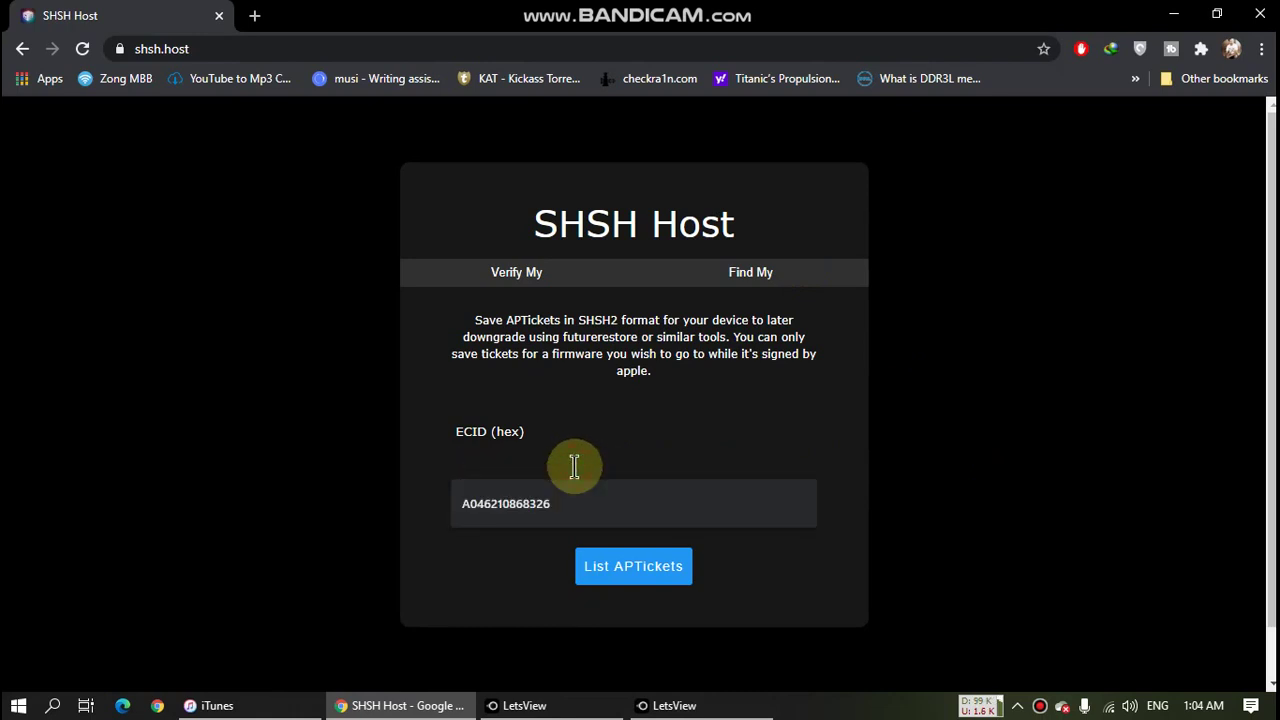
{"action": "left_click", "coordinate": [520, 504]}
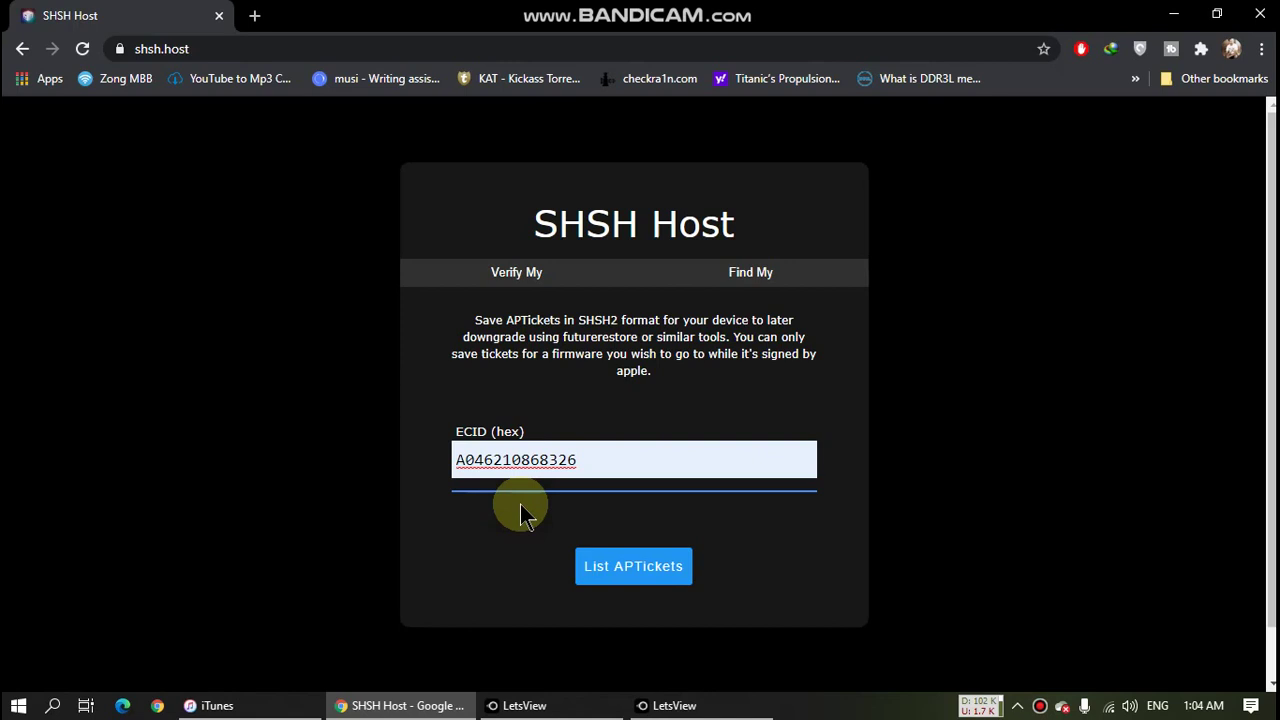
{"action": "left_click", "coordinate": [628, 576]}
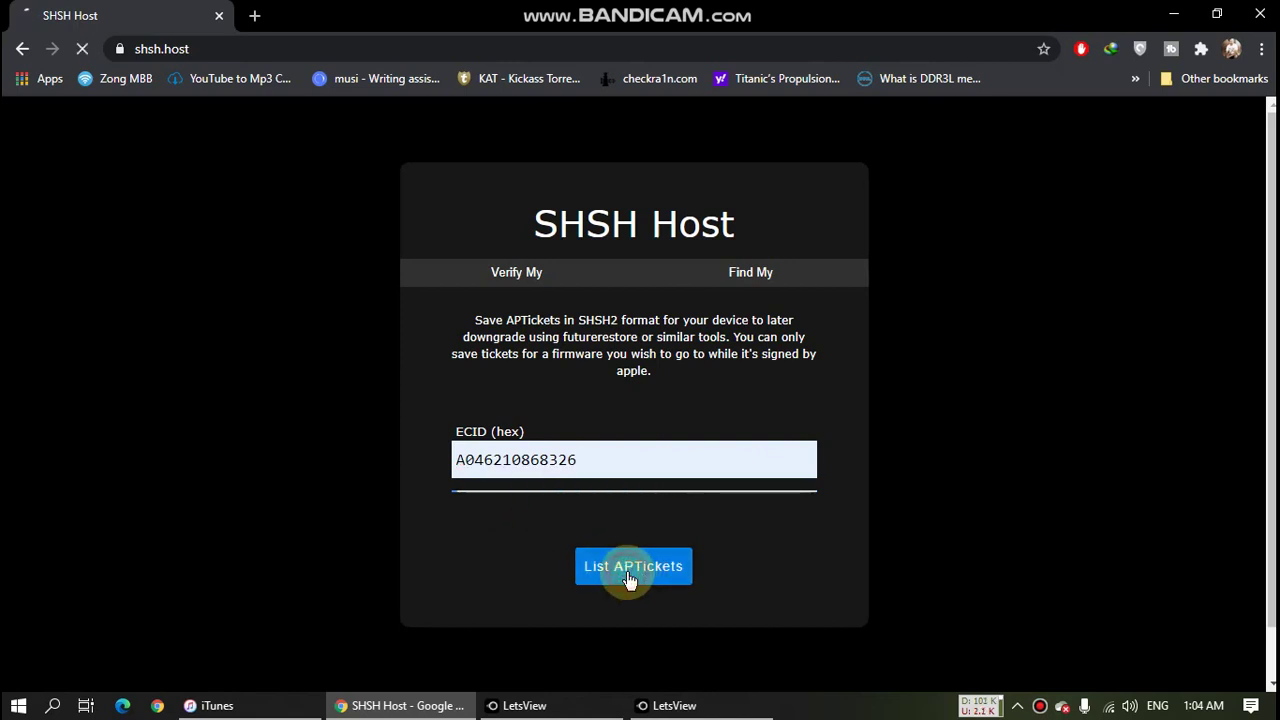
{"action": "scroll", "coordinate": [628, 580], "scroll_direction": "down", "scroll_amount": 2}
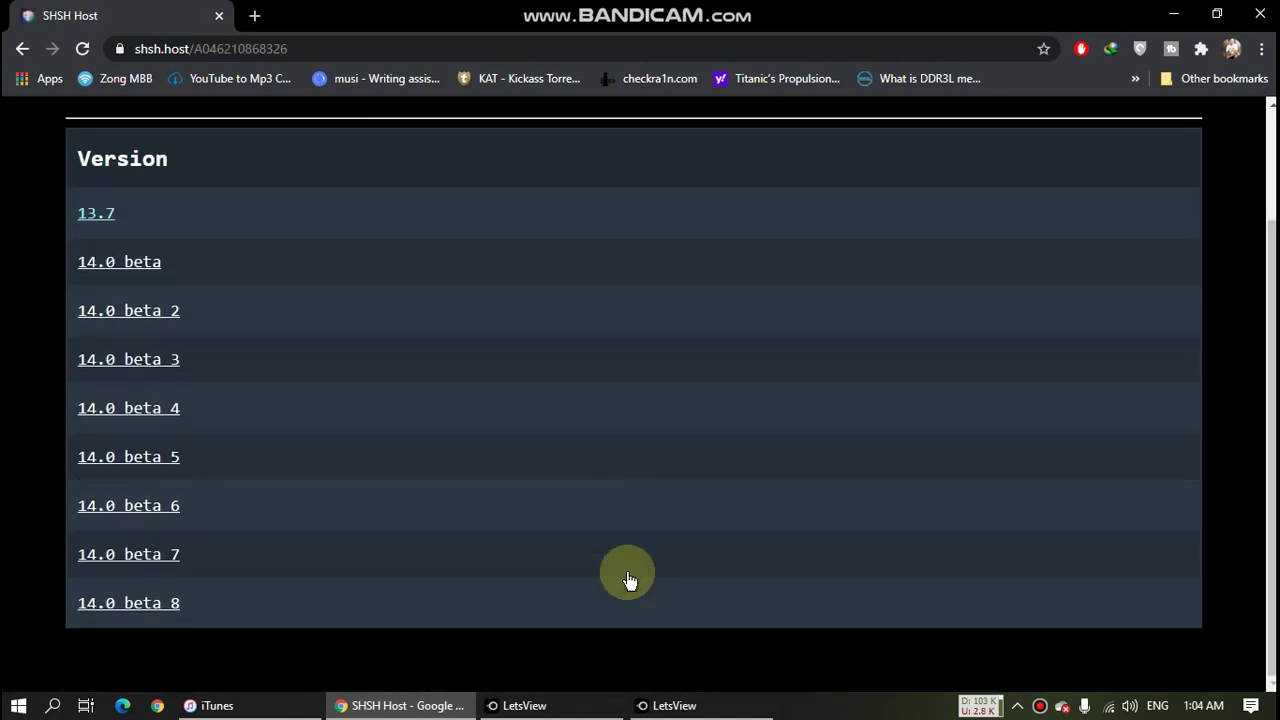
{"action": "scroll", "coordinate": [628, 580], "scroll_direction": "up", "scroll_amount": 2}
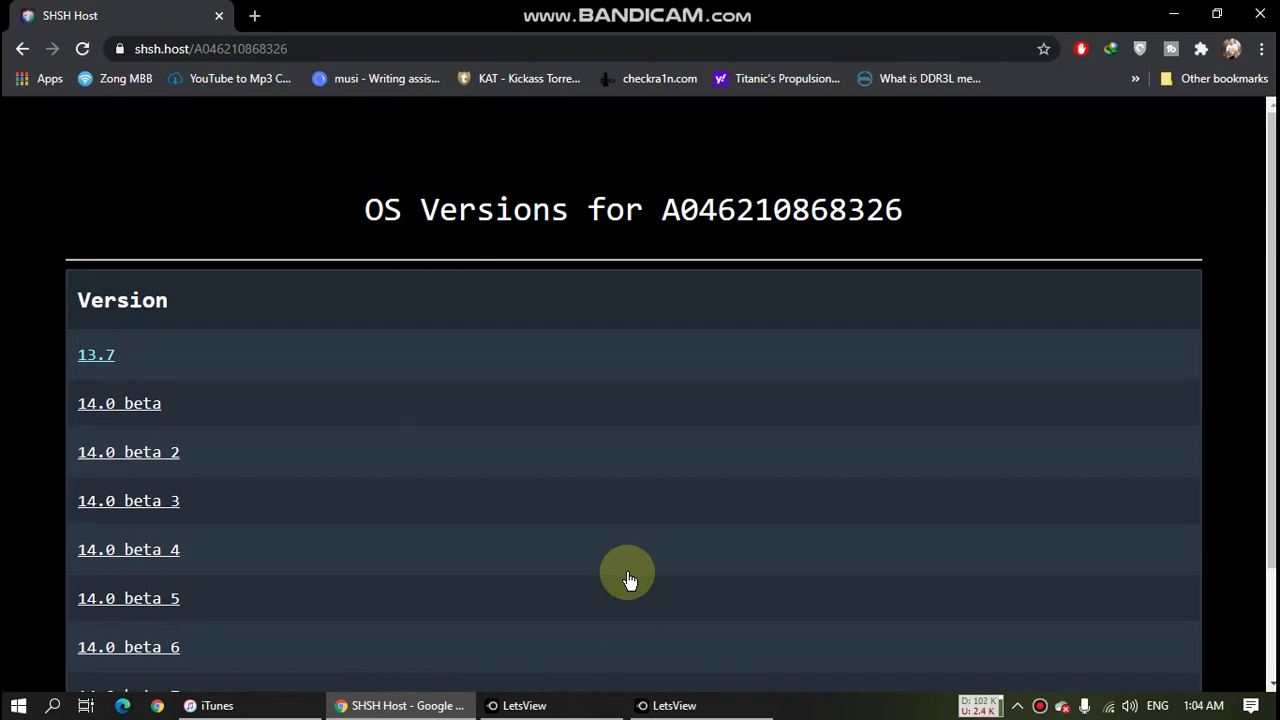
{"action": "scroll", "coordinate": [628, 580], "scroll_direction": "down", "scroll_amount": 2}
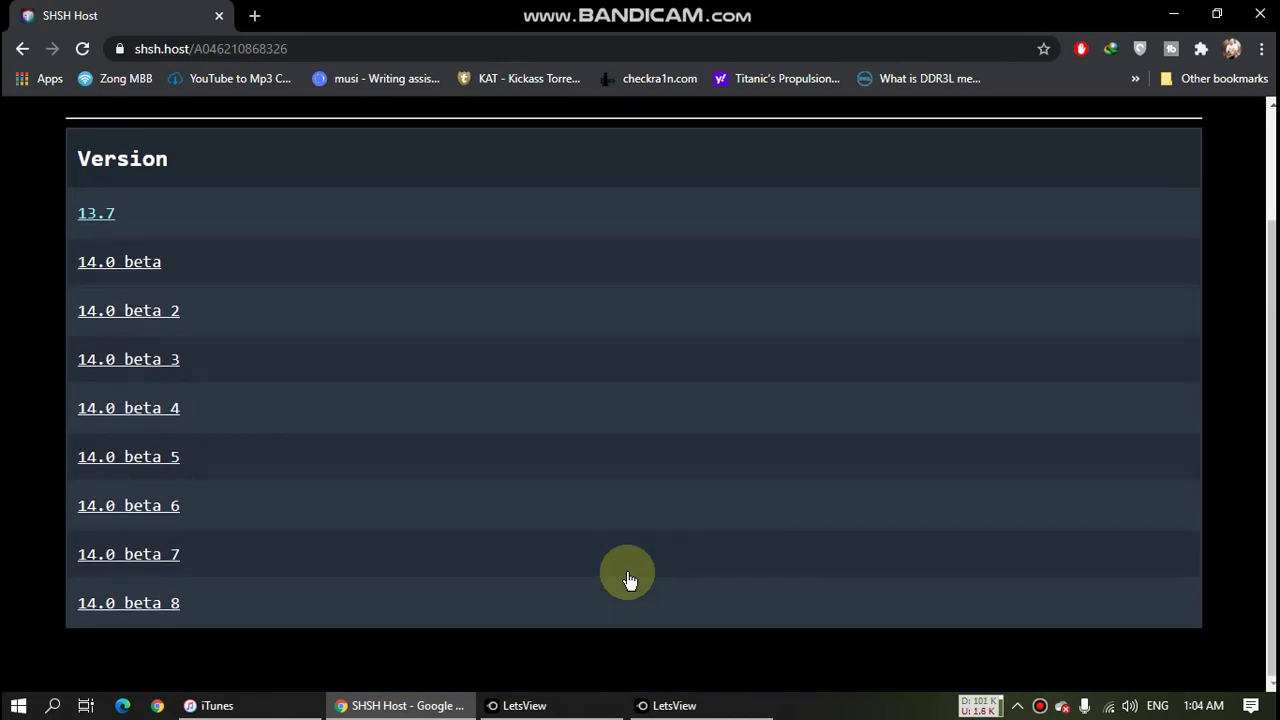
{"action": "scroll", "coordinate": [628, 580], "scroll_direction": "up", "scroll_amount": 1}
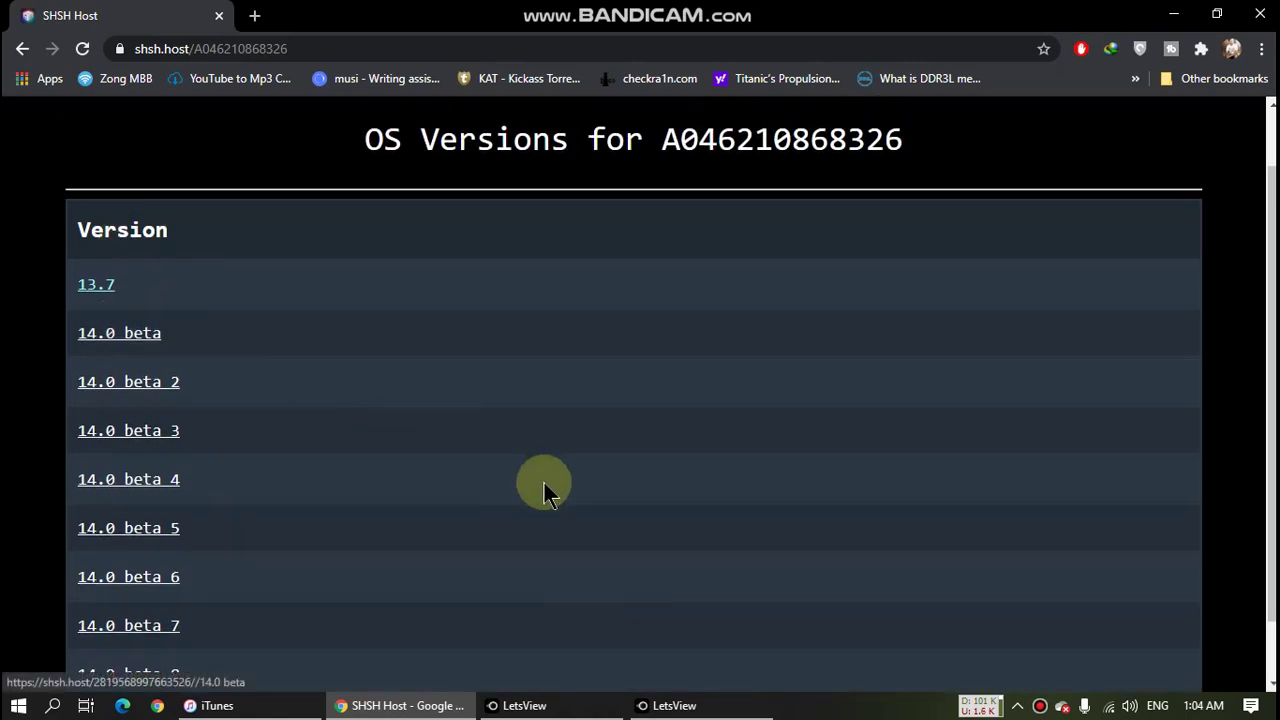
{"action": "scroll", "coordinate": [653, 490], "scroll_direction": "down", "scroll_amount": 1}
{"action": "scroll", "coordinate": [653, 490], "scroll_direction": "up", "scroll_amount": 2}
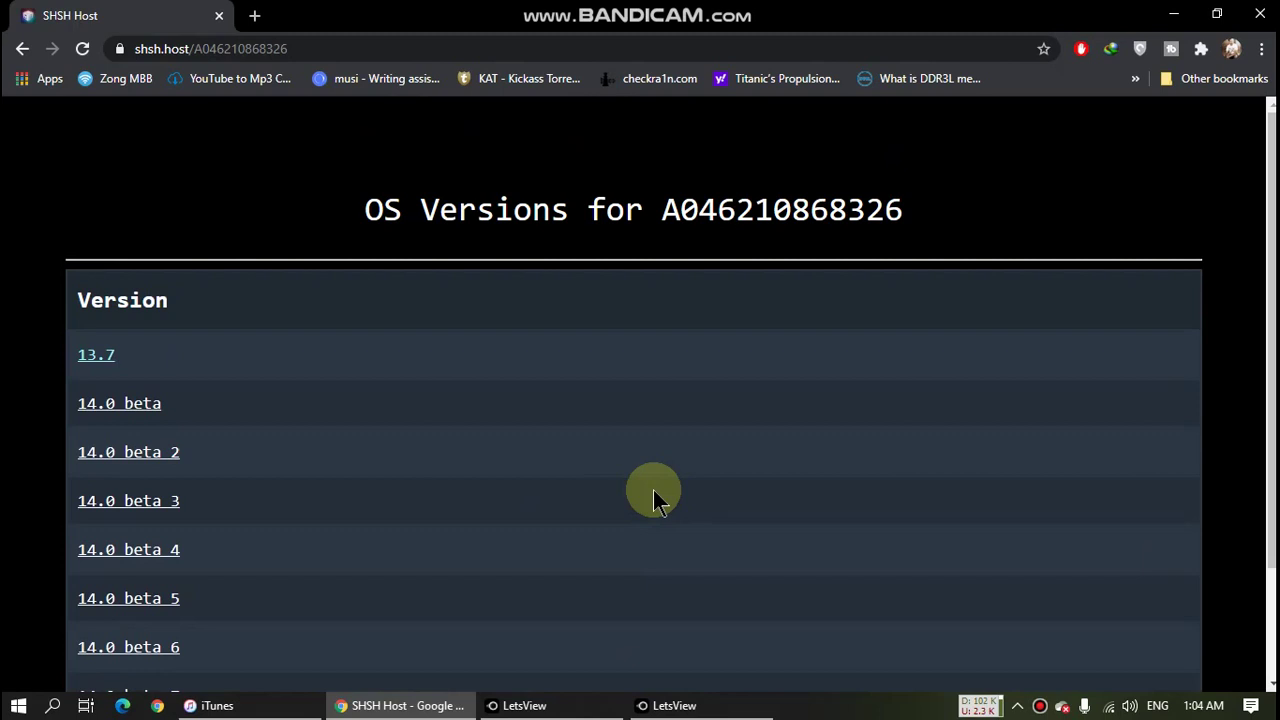
Strip the ECID from the URL to reload shsh.host's empty ticket-saving form
{"action": "left_click", "coordinate": [430, 44]}
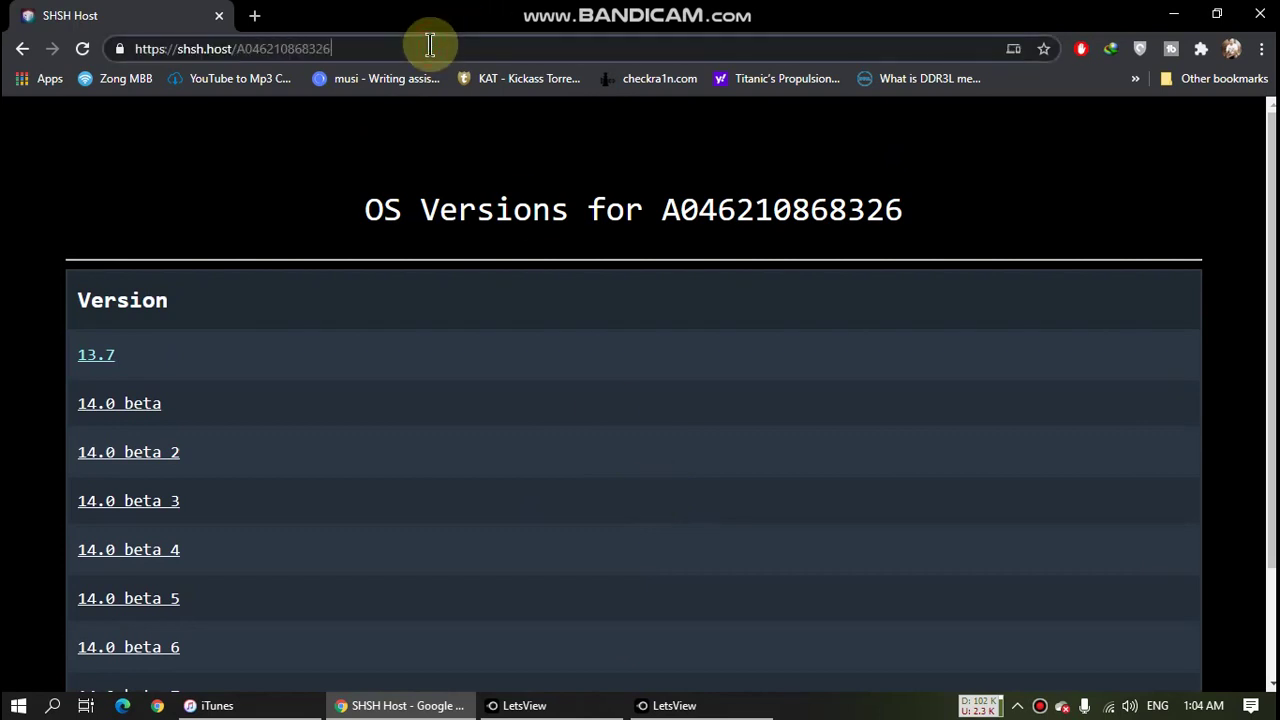
{"action": "key", "text": "BackSpace"}
{"action": "key", "text": "BackSpace"}
{"action": "key", "text": "BackSpace"}
{"action": "key", "text": "BackSpace"}
{"action": "key", "text": "BackSpace"}
{"action": "key", "text": "BackSpace"}
{"action": "key", "text": "BackSpace"}
{"action": "key", "text": "BackSpace"}
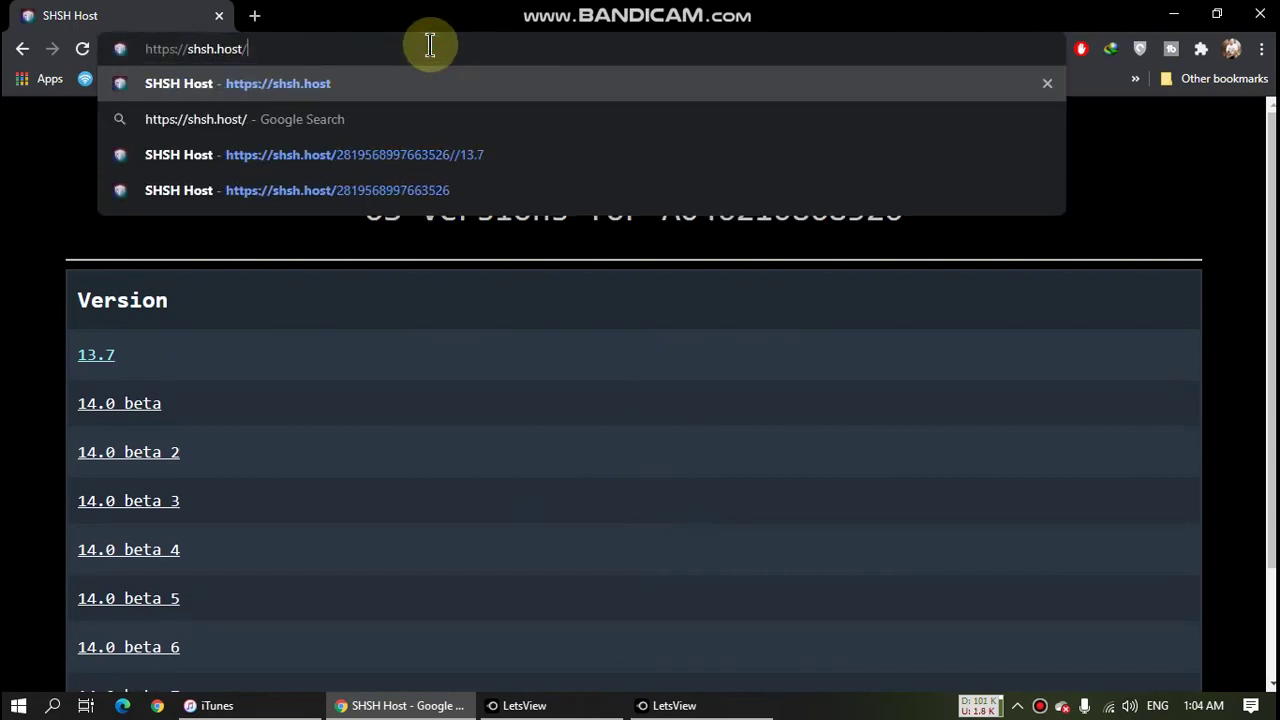
{"action": "key", "text": "Return"}
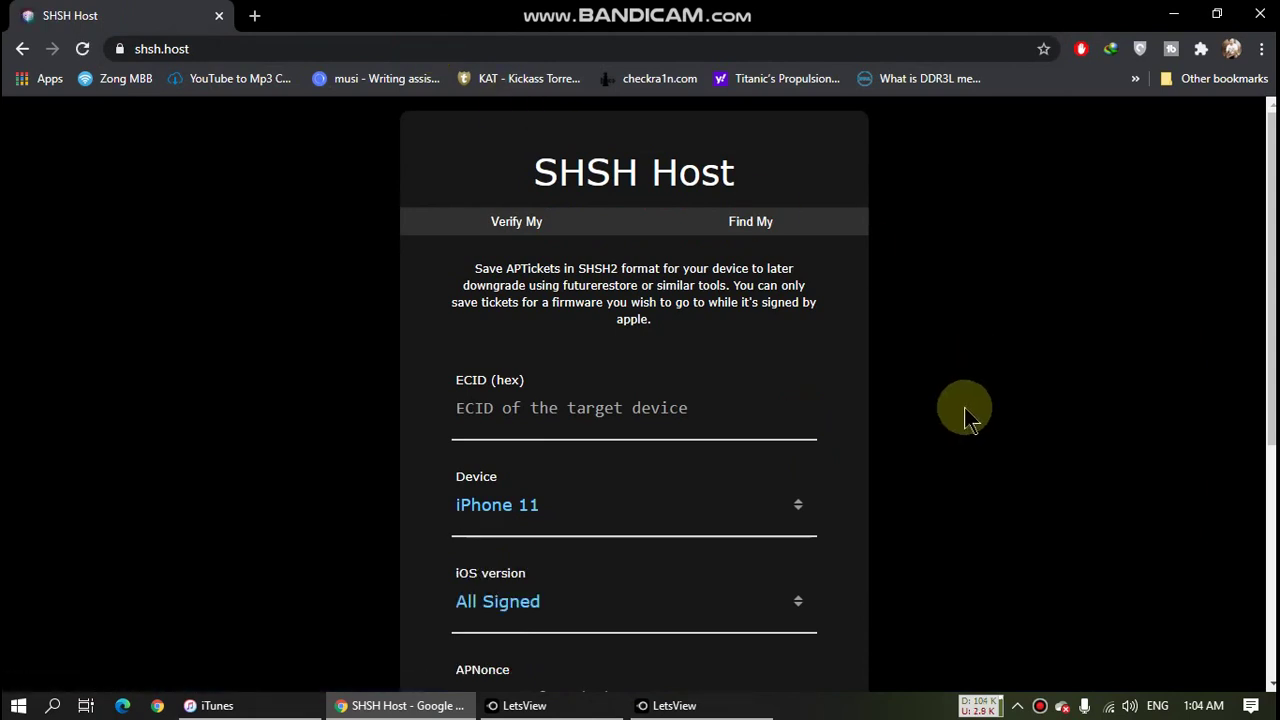
{"action": "scroll", "coordinate": [958, 428], "scroll_direction": "down", "scroll_amount": 2}
{"action": "scroll", "coordinate": [958, 428], "scroll_direction": "up", "scroll_amount": 2}
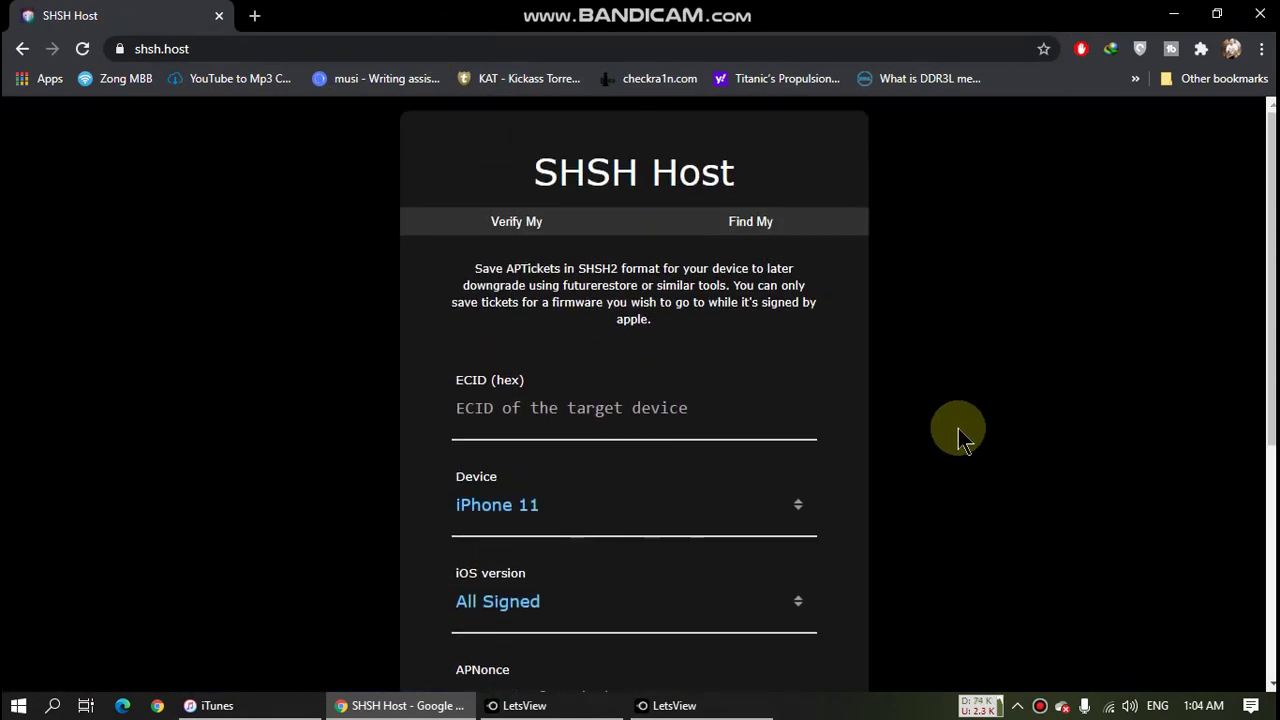